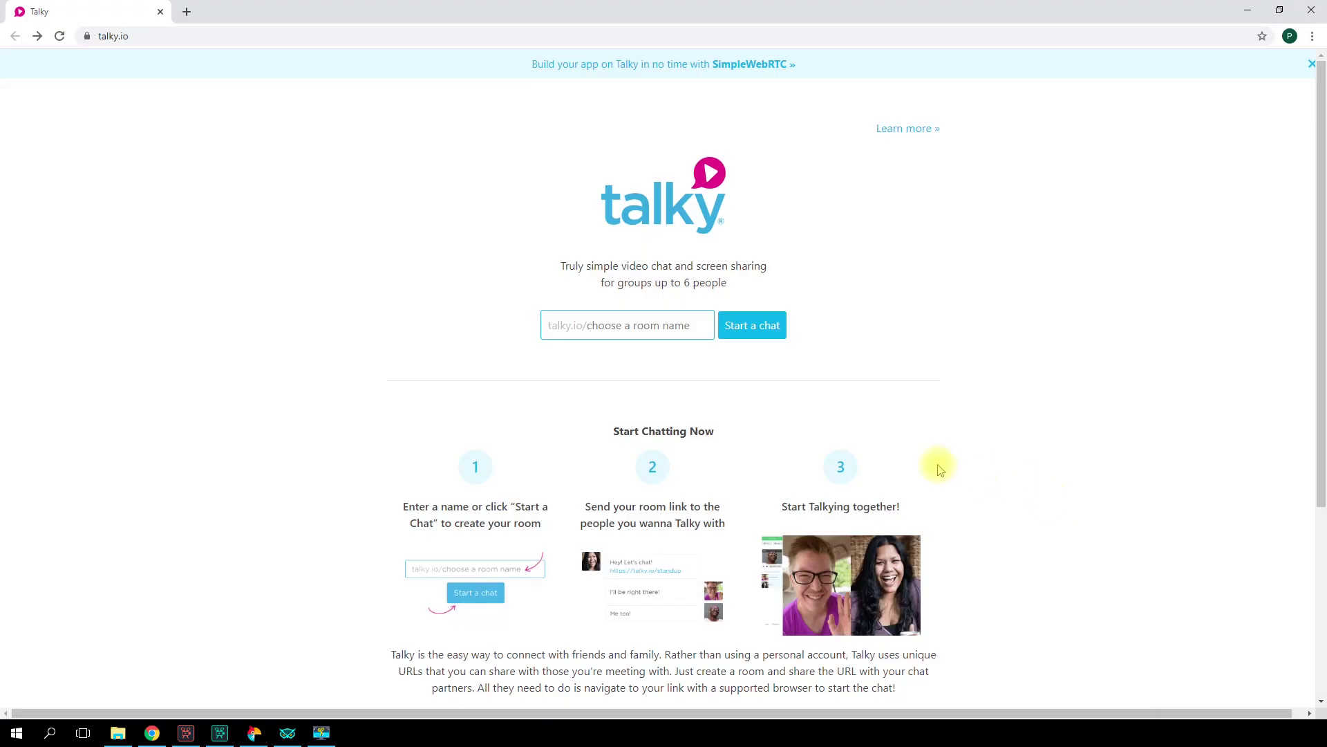
- Start a Talky chat in a room named movavivlog and enable the webcam for it
click(741, 331)
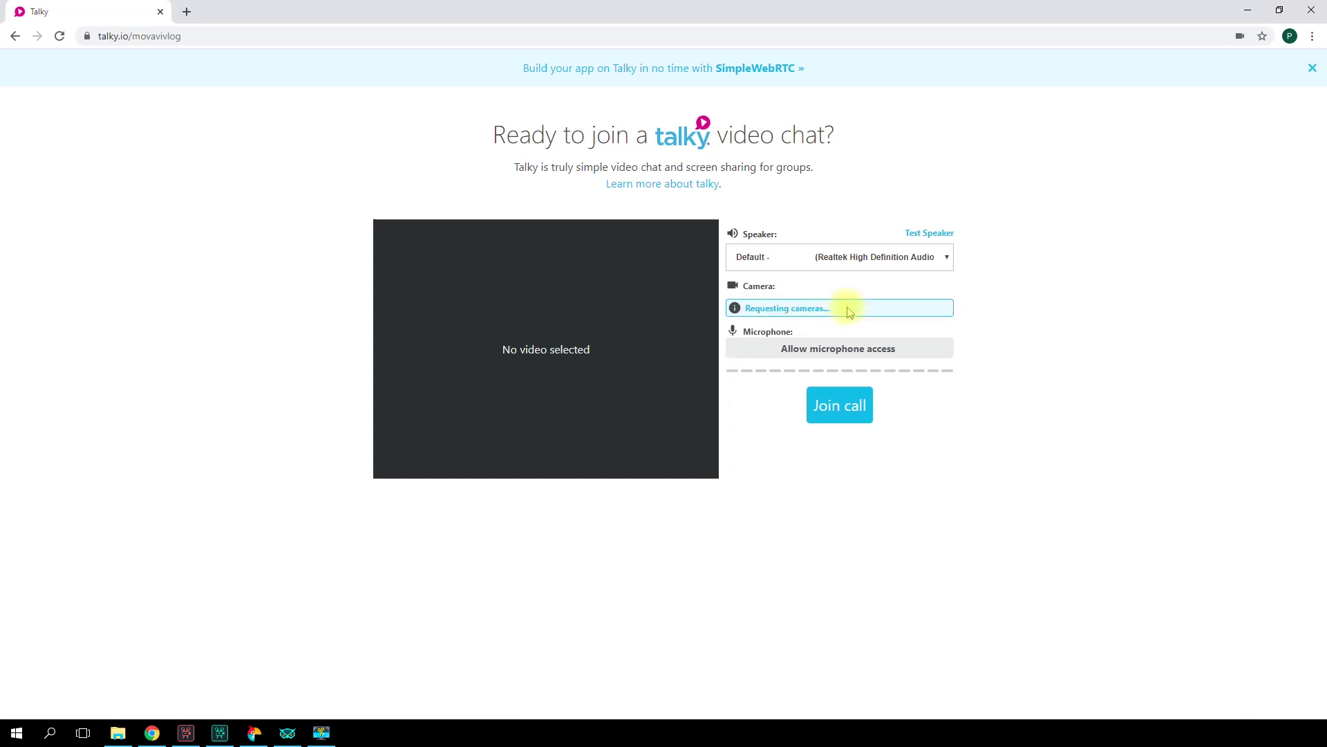
click(850, 309)
click(841, 330)
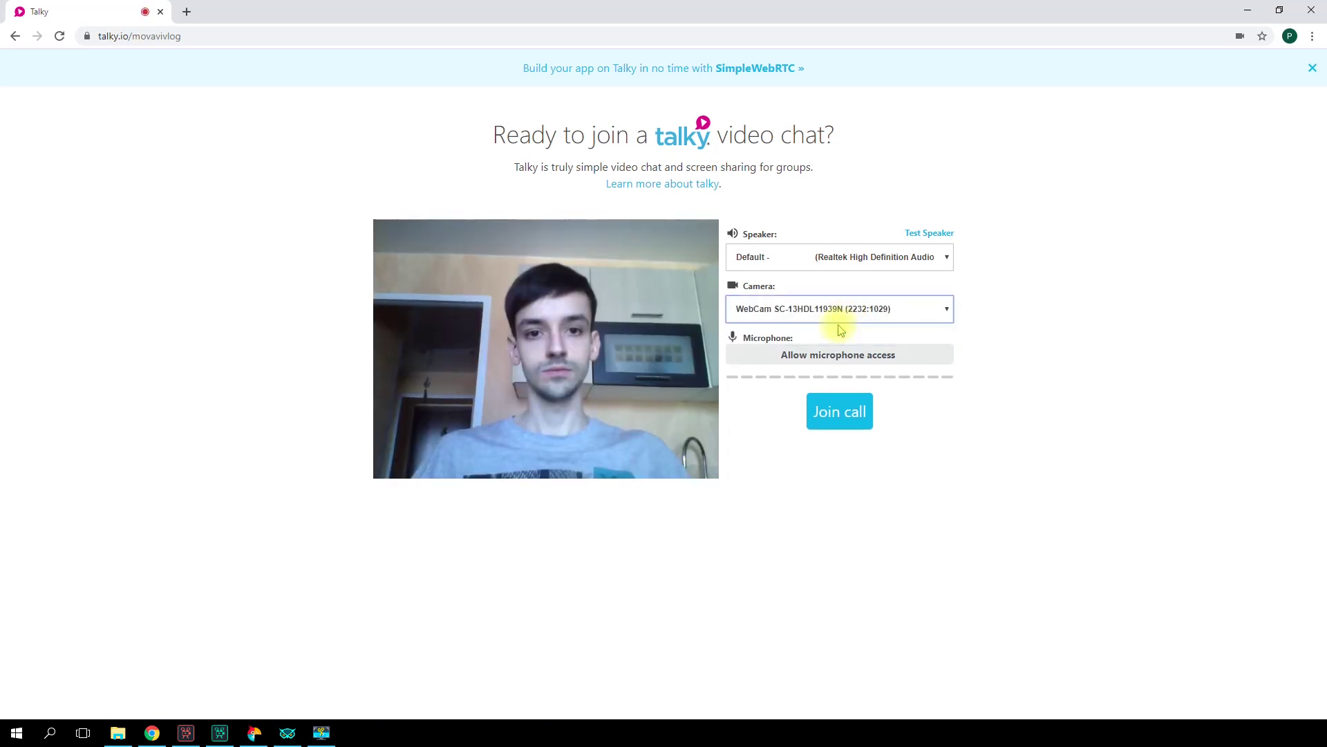
- Allow microphone access with the default Realtek High Definition Audio device and join the call
click(837, 355)
click(834, 364)
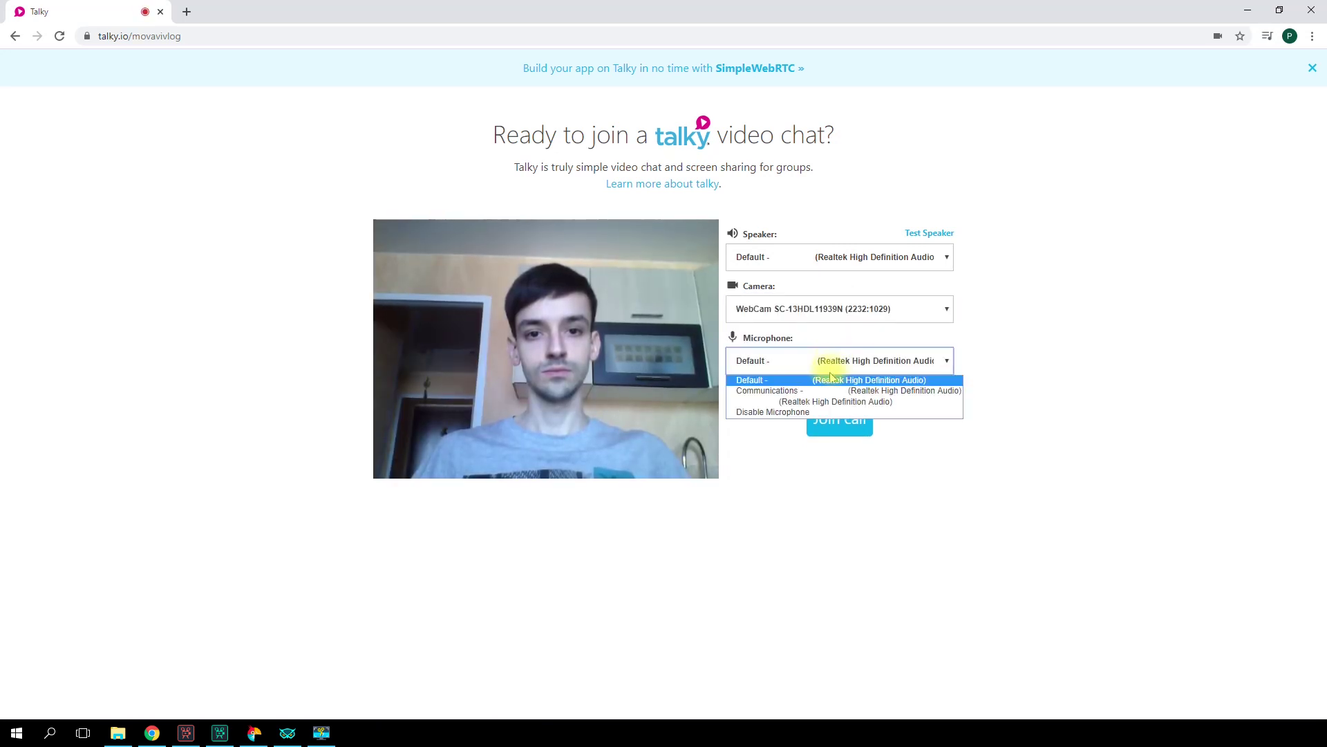
click(827, 380)
click(826, 421)
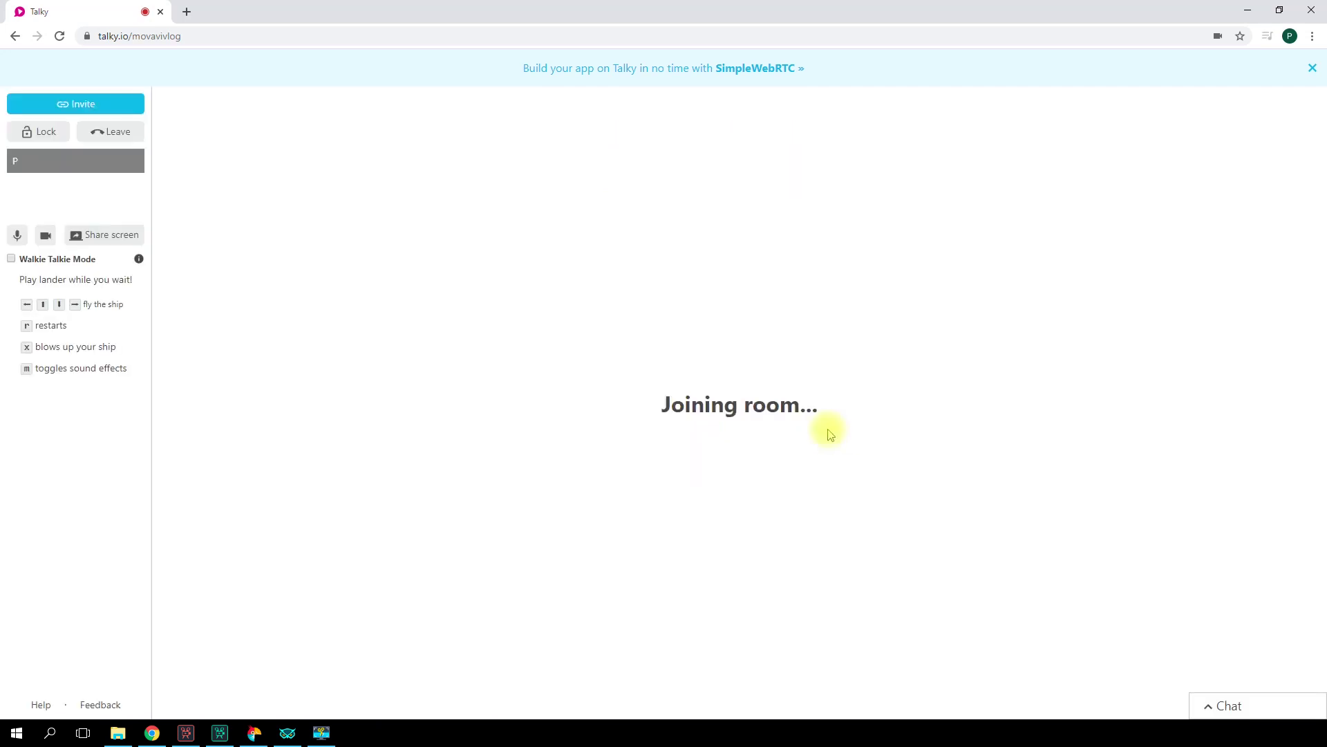
- Select the room's web address and copy the invitation link for the movavivlog room
click(435, 35)
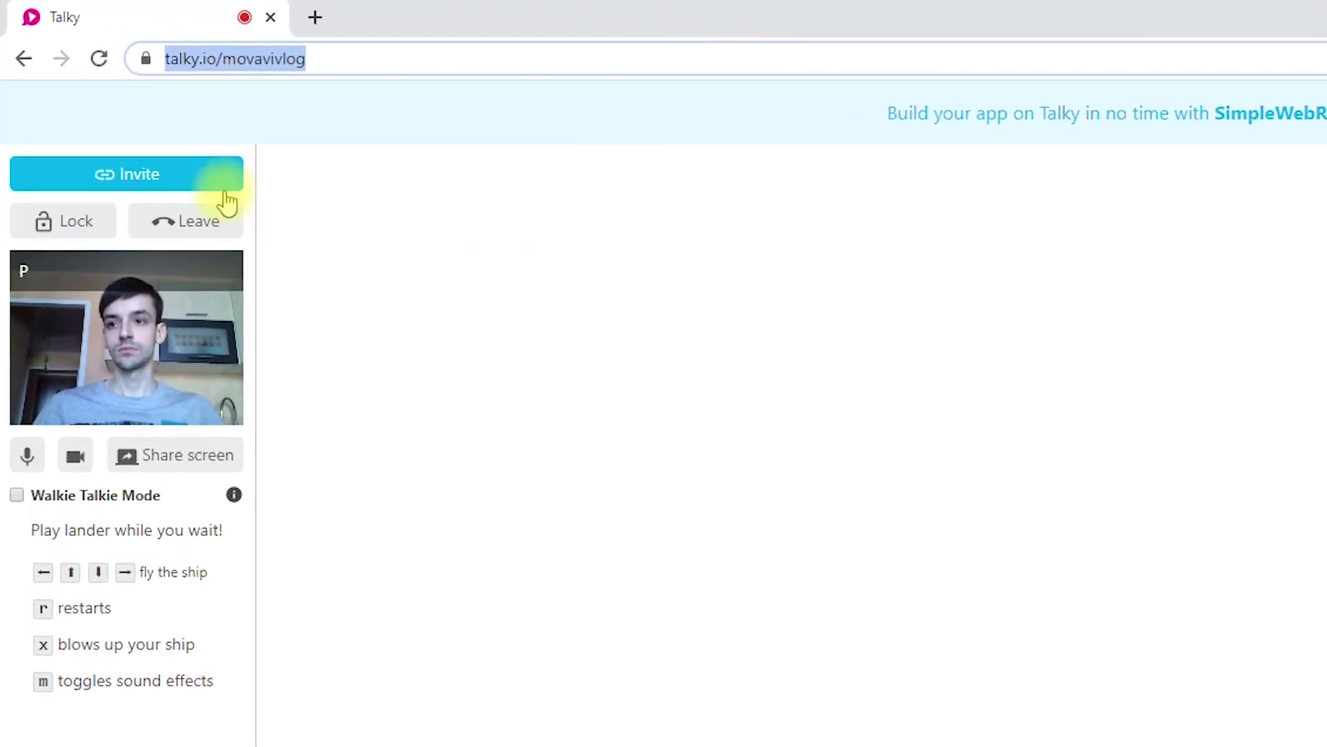
click(217, 186)
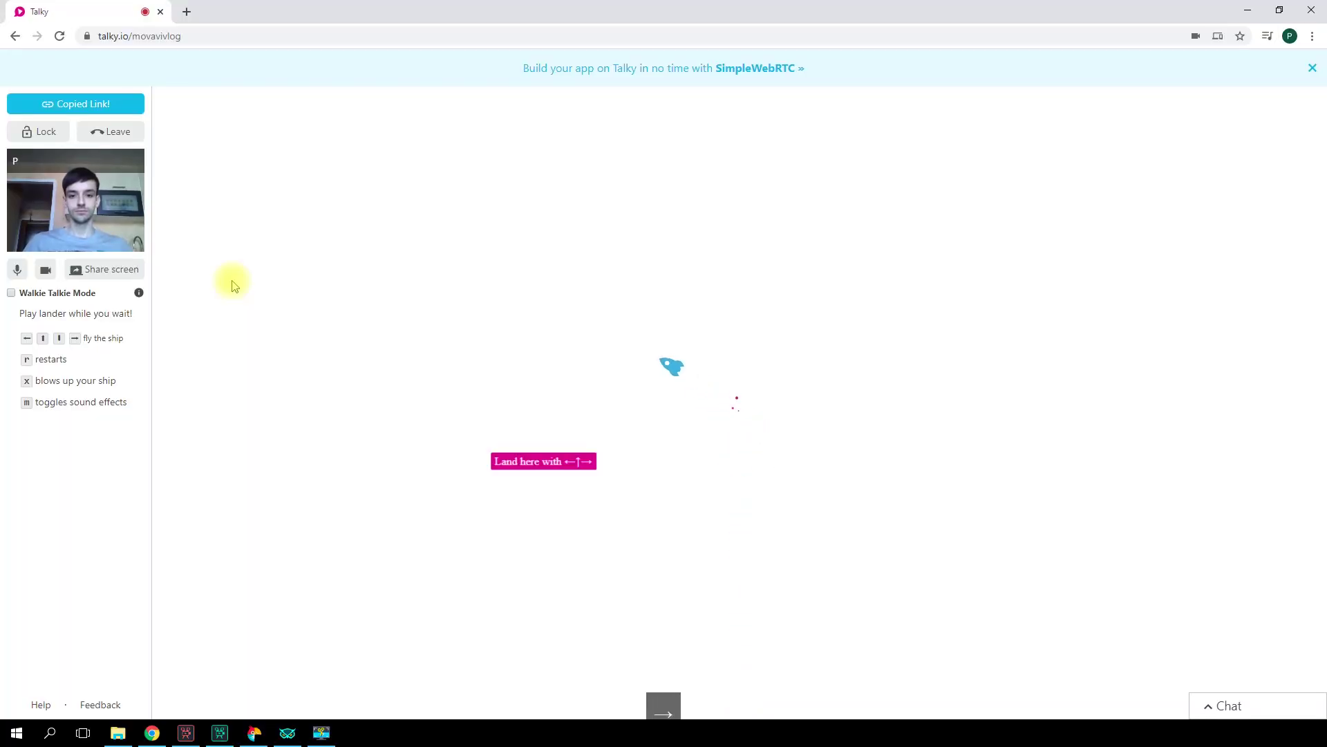
- Fly the ship upward and to the right in the lander game while waiting for participants
key(Up)
key(Up)
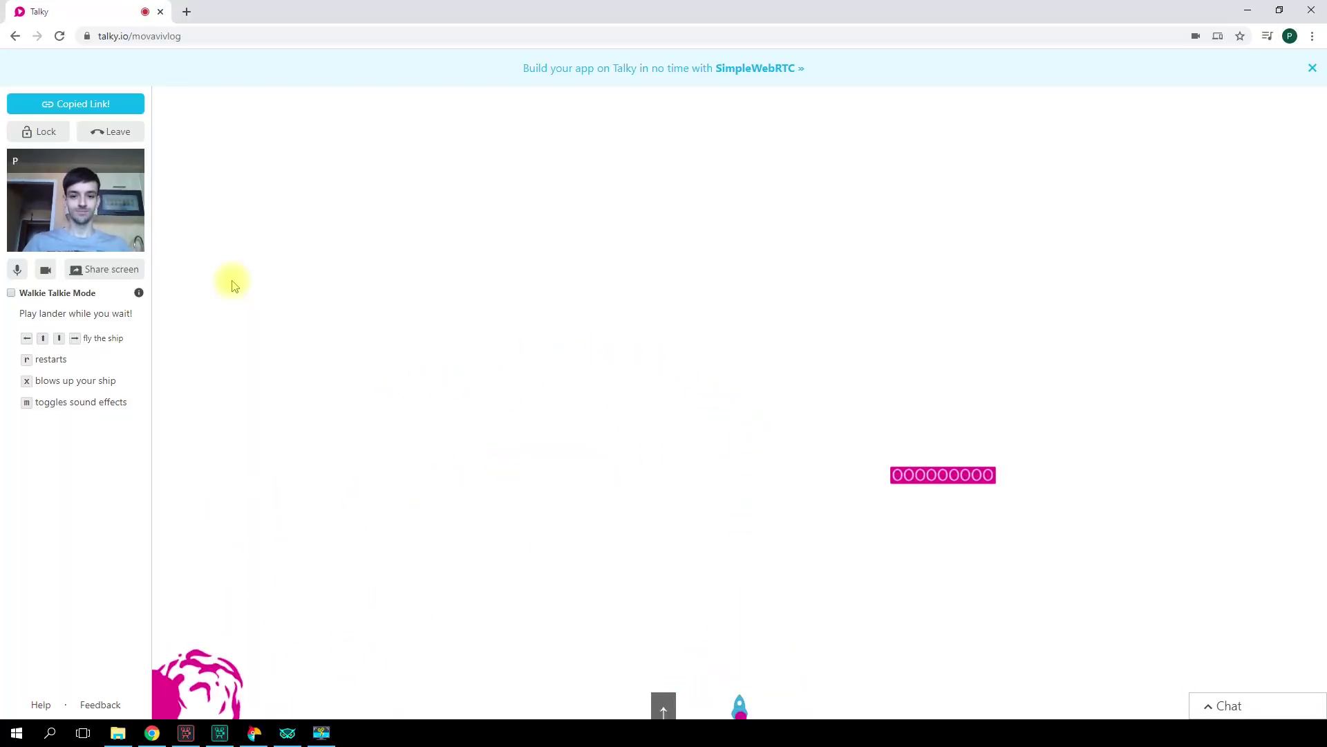
key(Right)
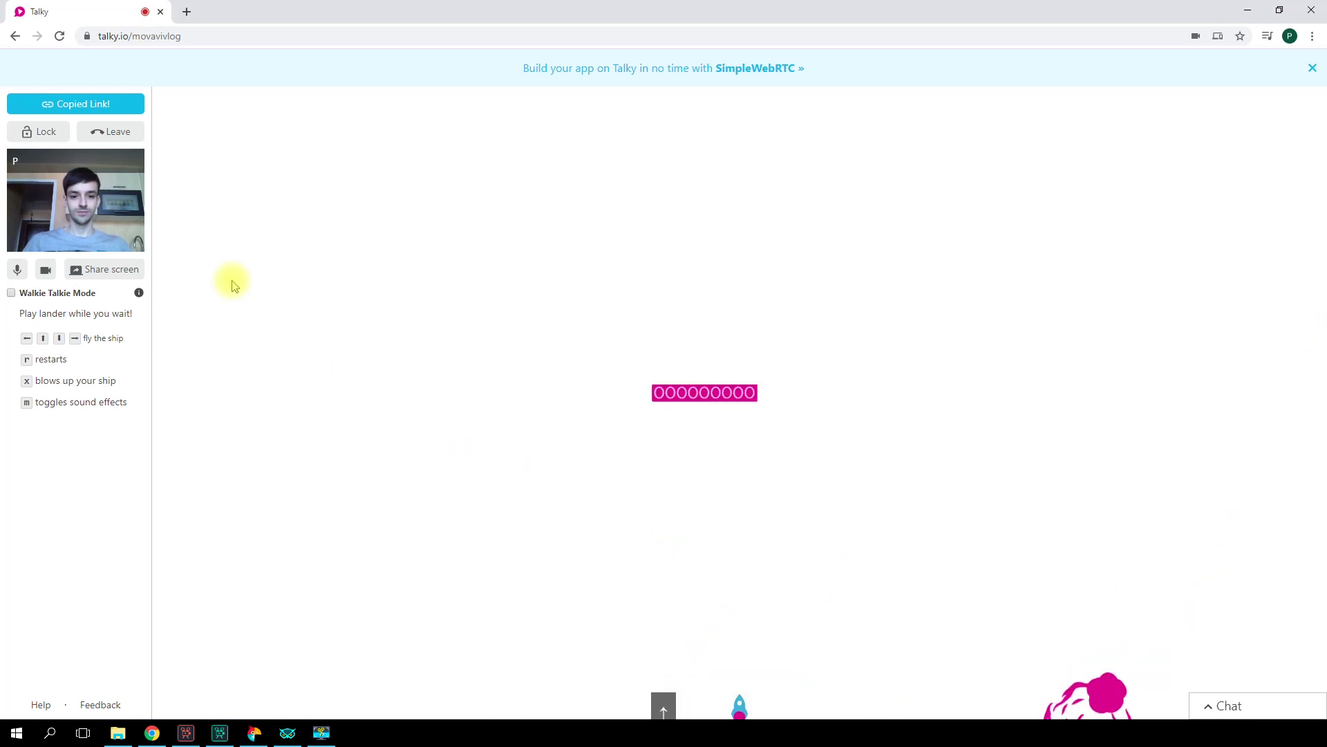
key(Up)
key(Right)
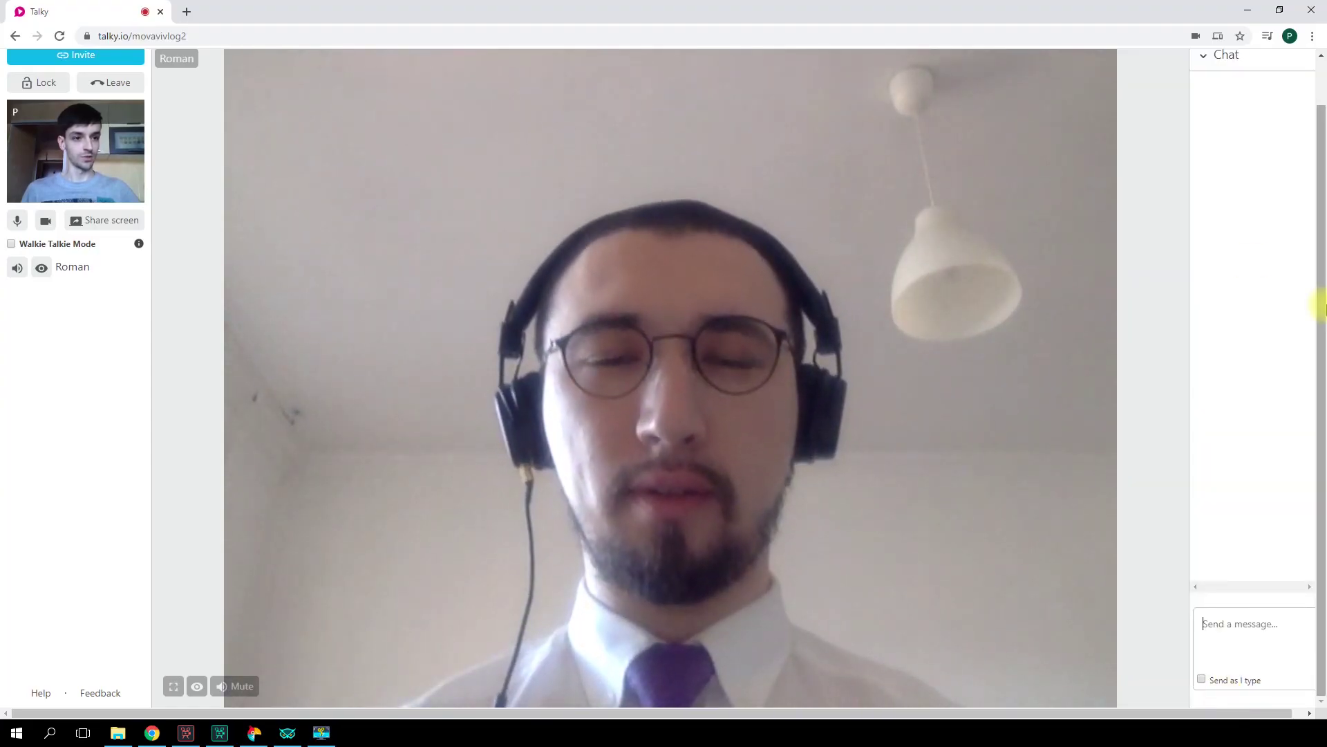
- Collapse the call's chat and check the screen-sharing choices without sharing anything
drag(1317, 304, 1313, 424)
click(1201, 66)
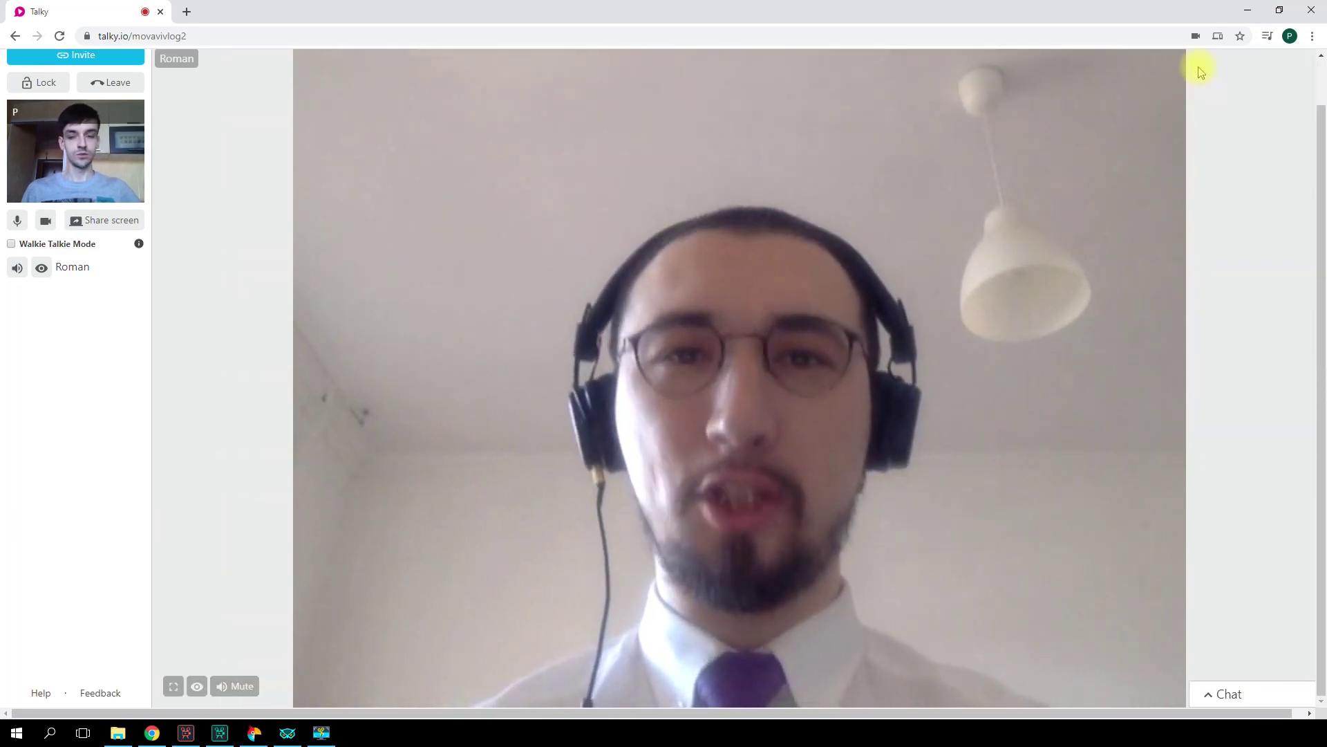
click(123, 221)
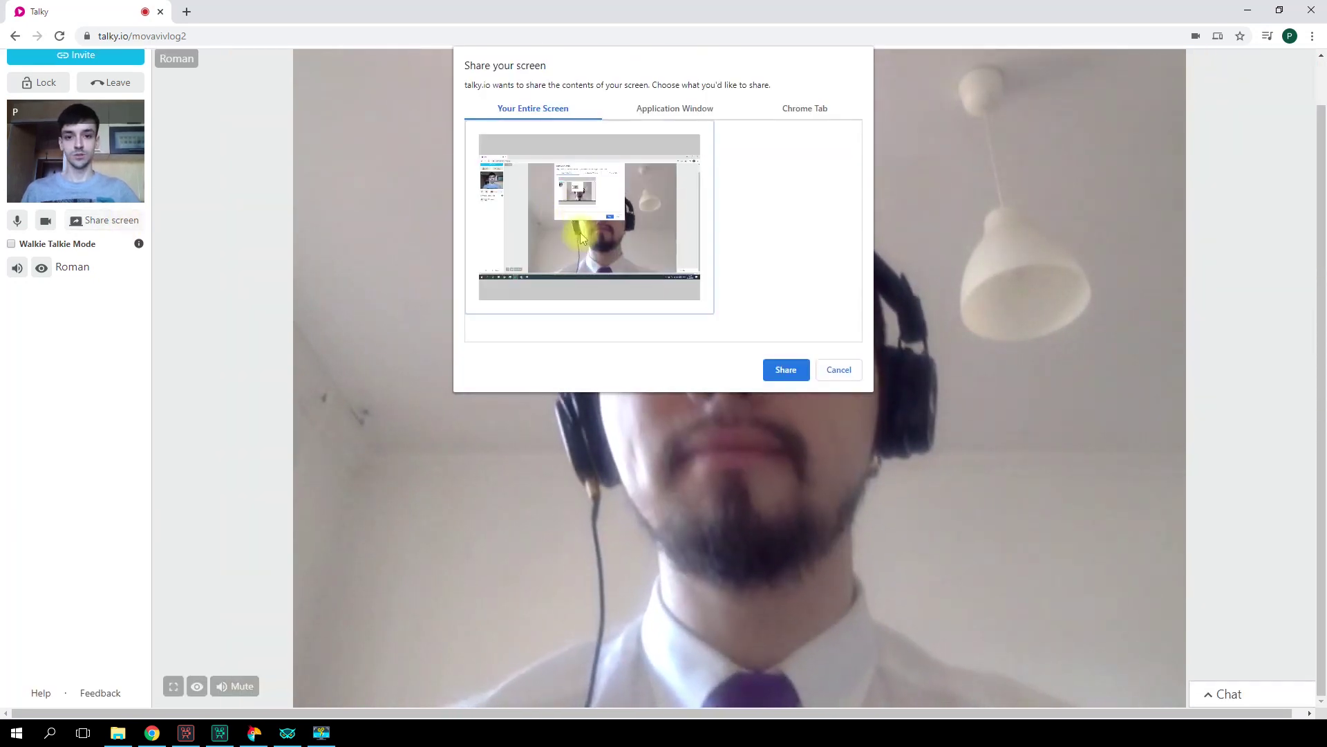
click(839, 370)
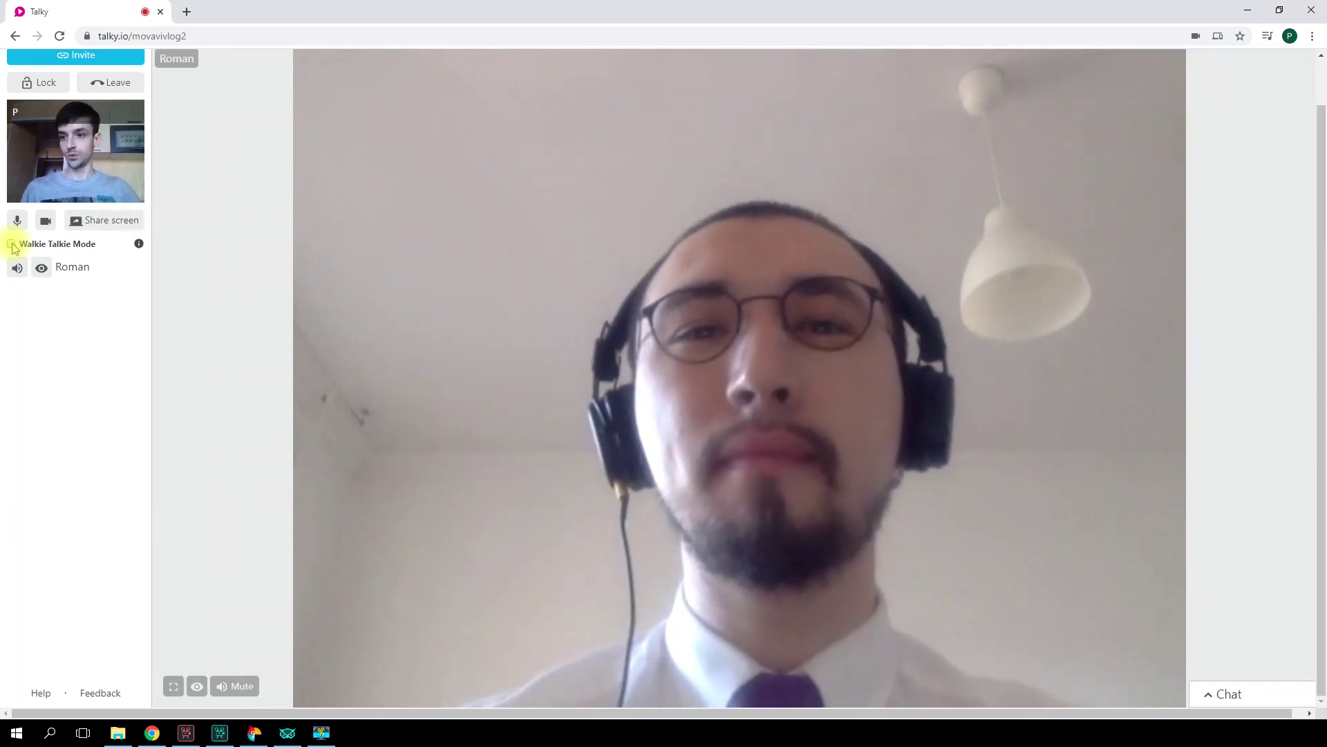
- Enable Walkie Talkie Mode and use push-to-talk in the call
click(12, 244)
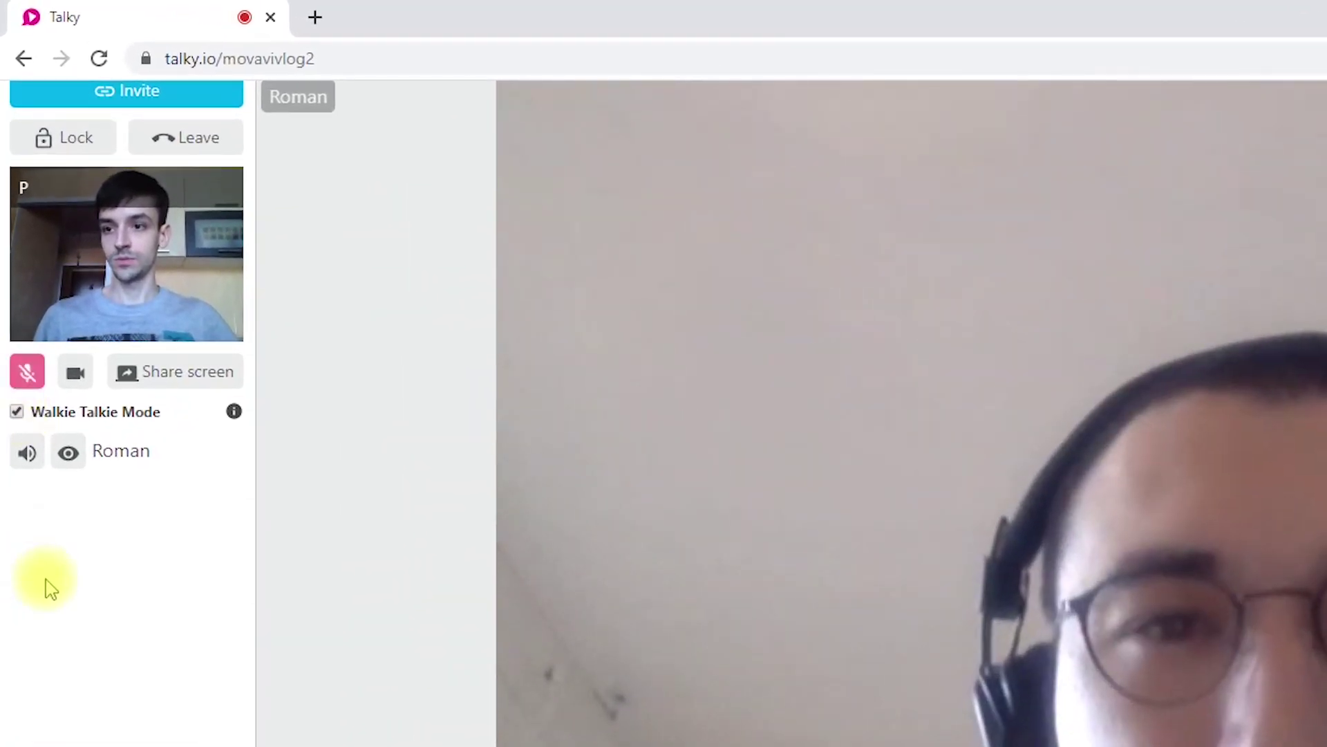
key(space)
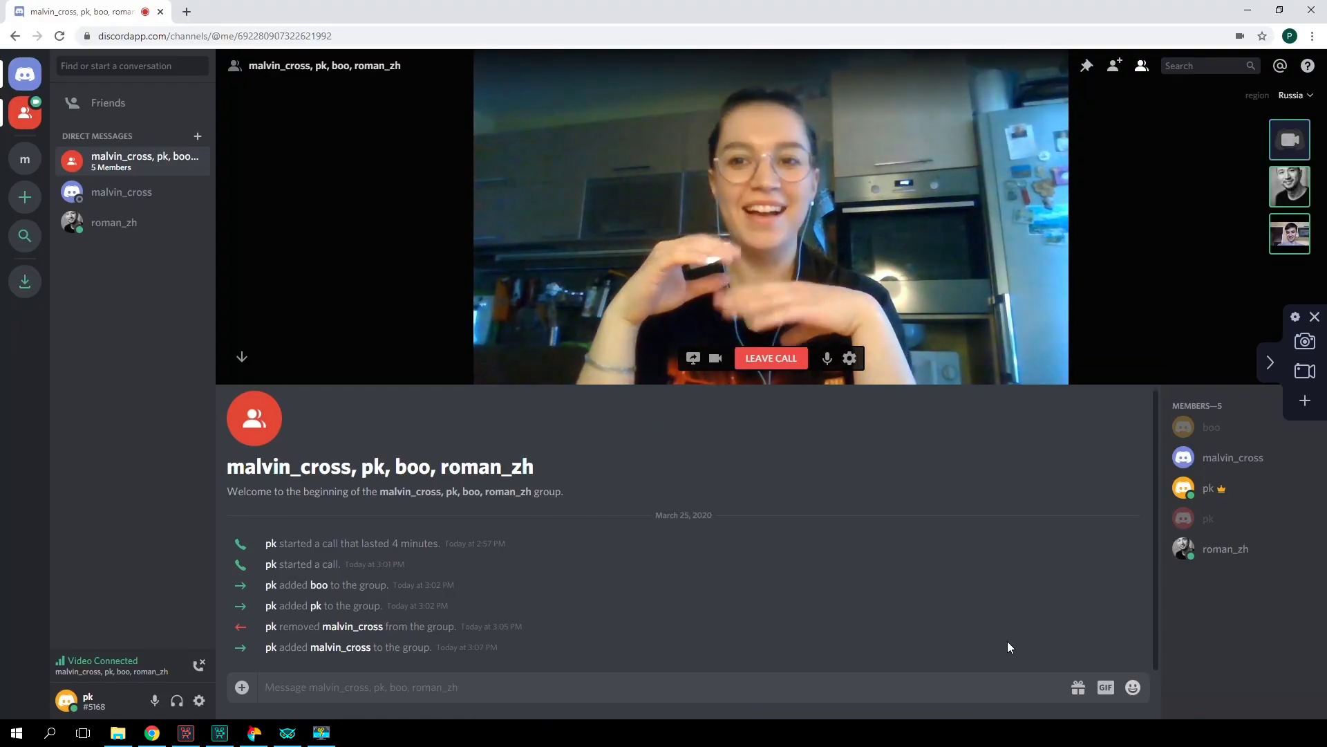
- Set up a screen recording with a capture area covering the Discord group call and its conversation
click(1303, 379)
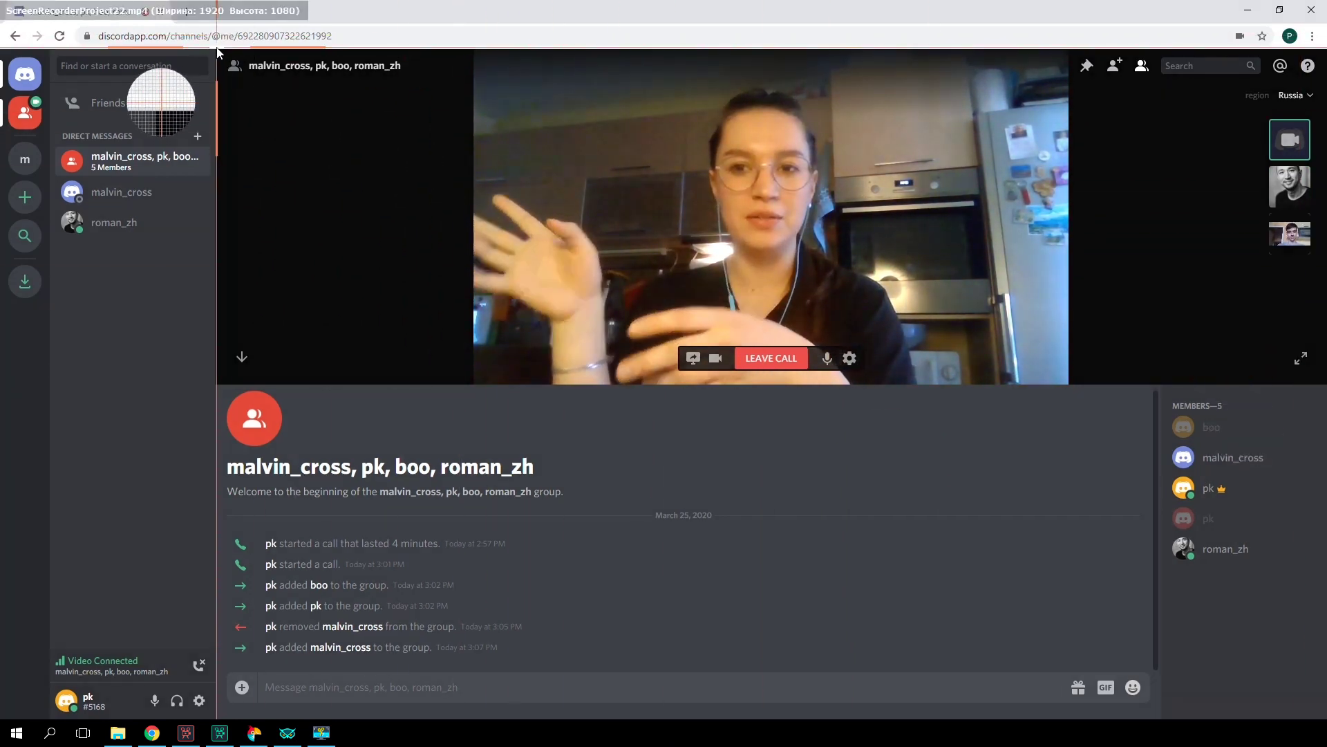
drag(217, 52, 1312, 712)
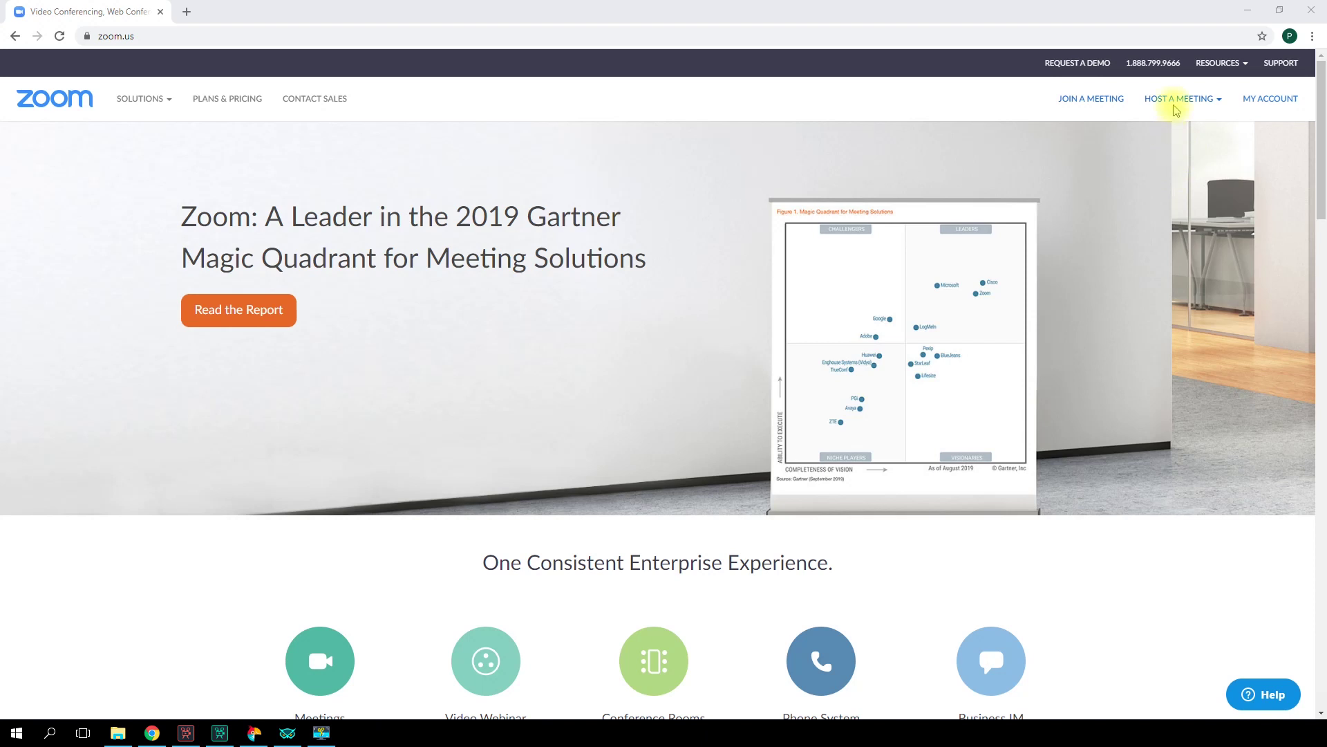
- Host a meeting from the Zoom website and start it in the browser instead of the desktop application
click(1175, 105)
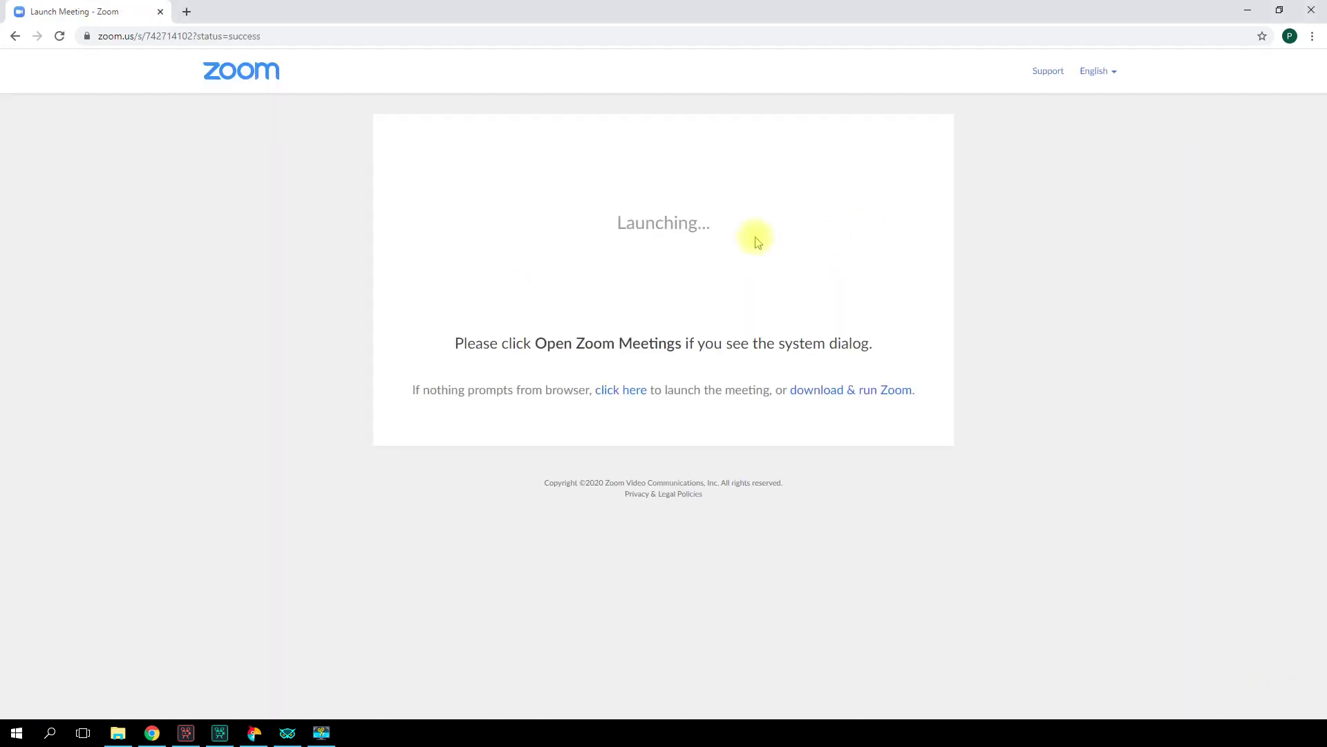
click(632, 393)
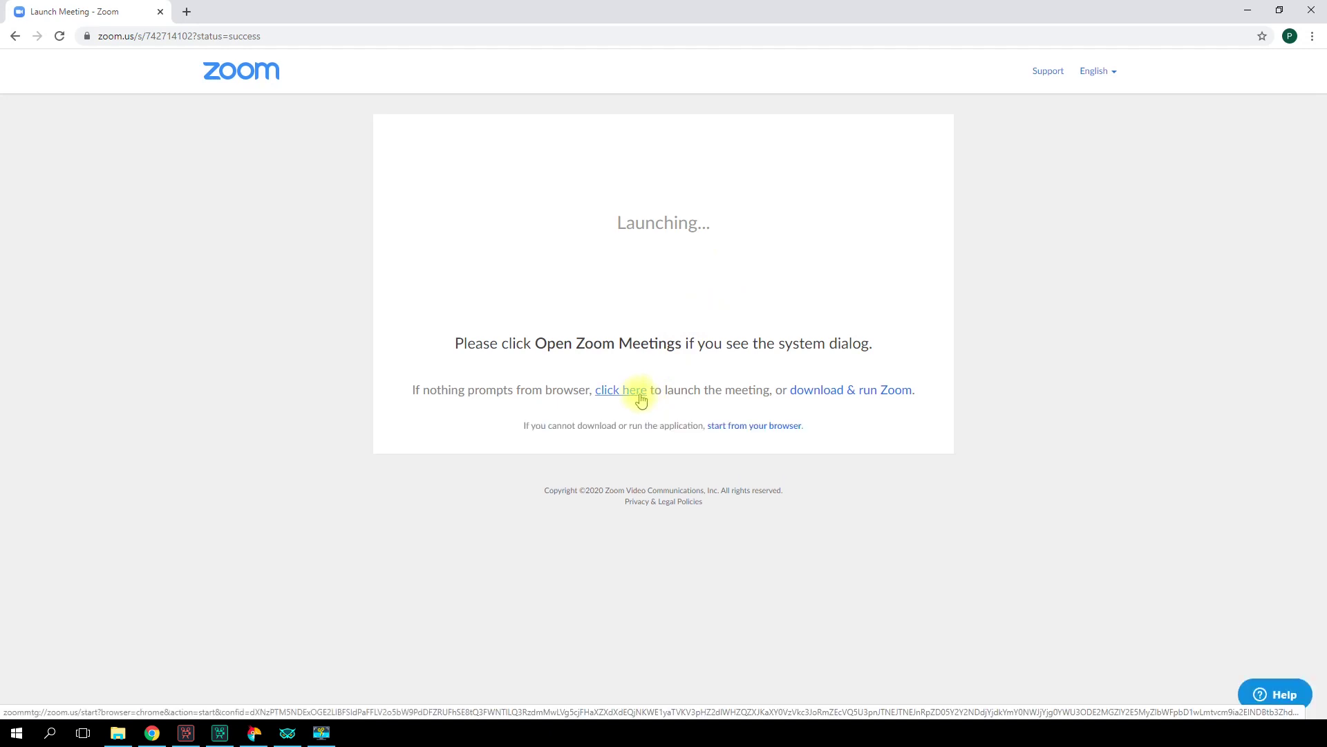
click(773, 427)
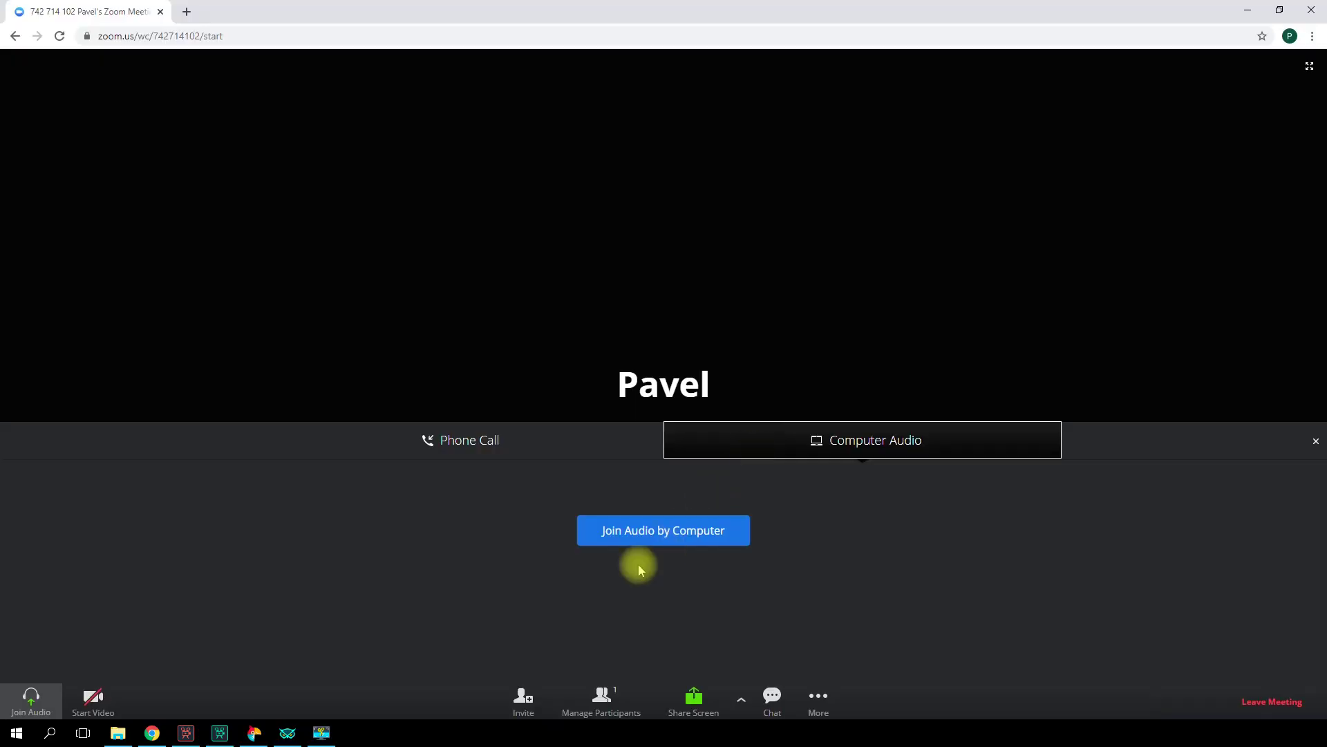
- Open the Zoom meeting's invitation options and copy the invitation
click(526, 702)
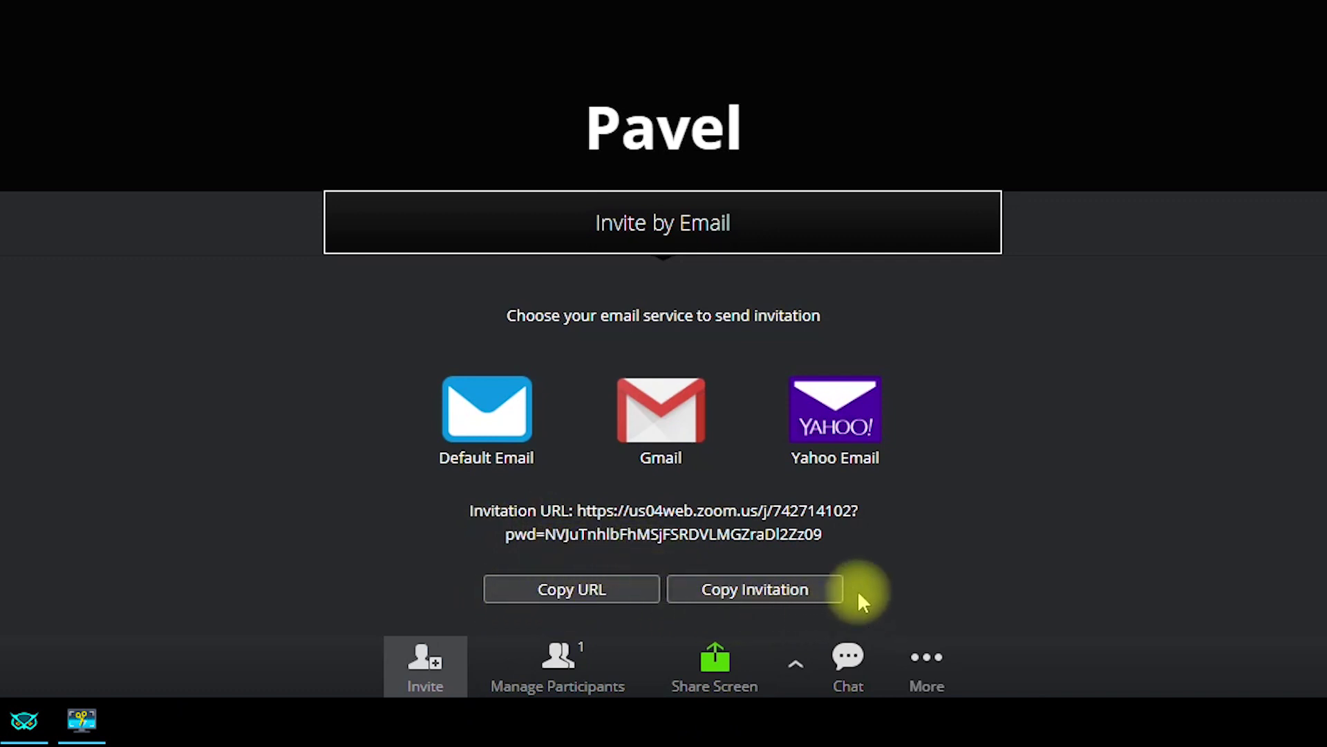
click(735, 601)
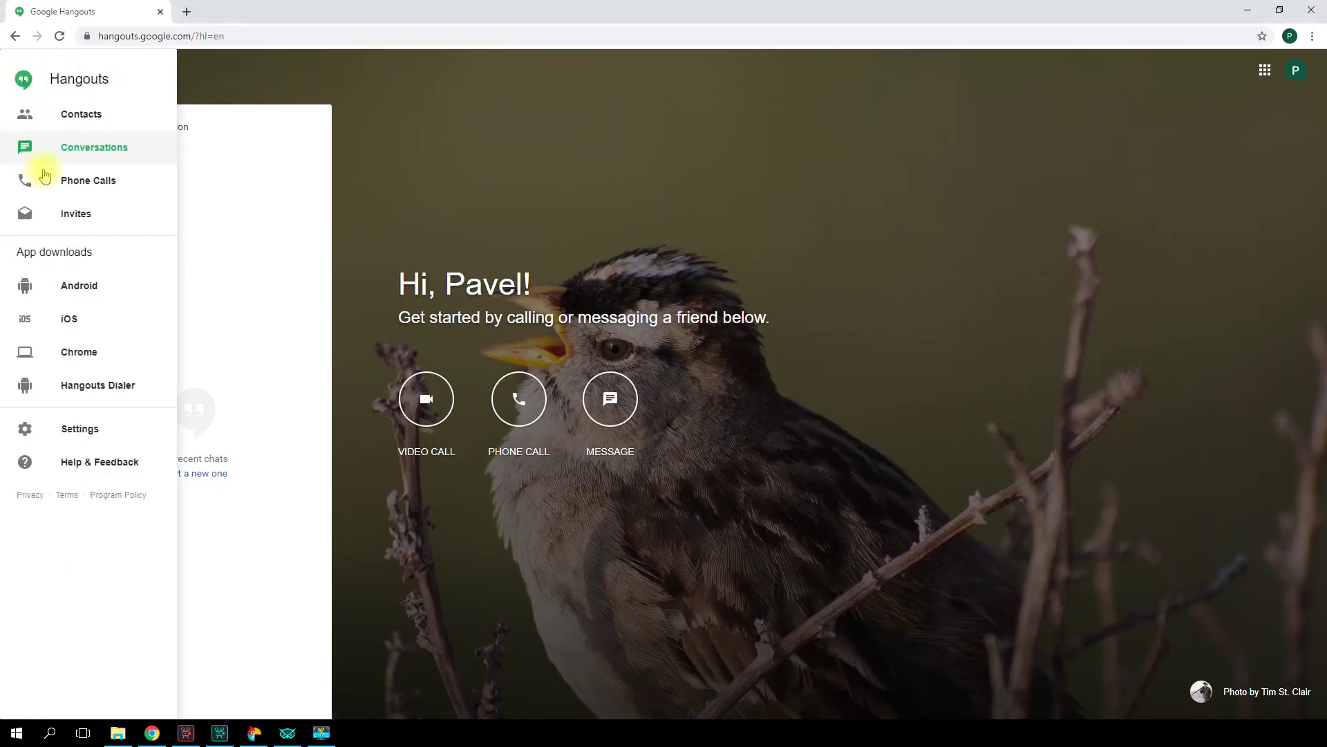
- Start a video call from the Google Hangouts conversations page as a new Meet meeting with a blank nickname
click(80, 146)
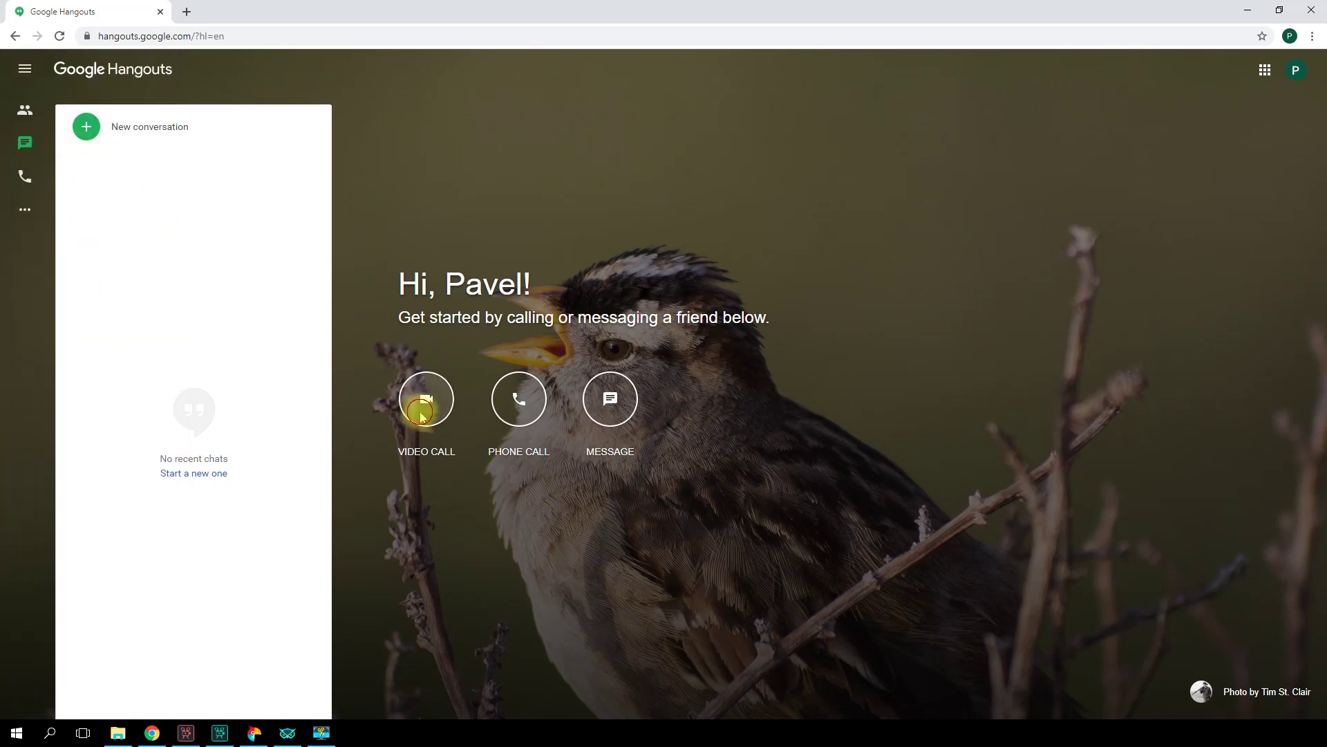
click(424, 408)
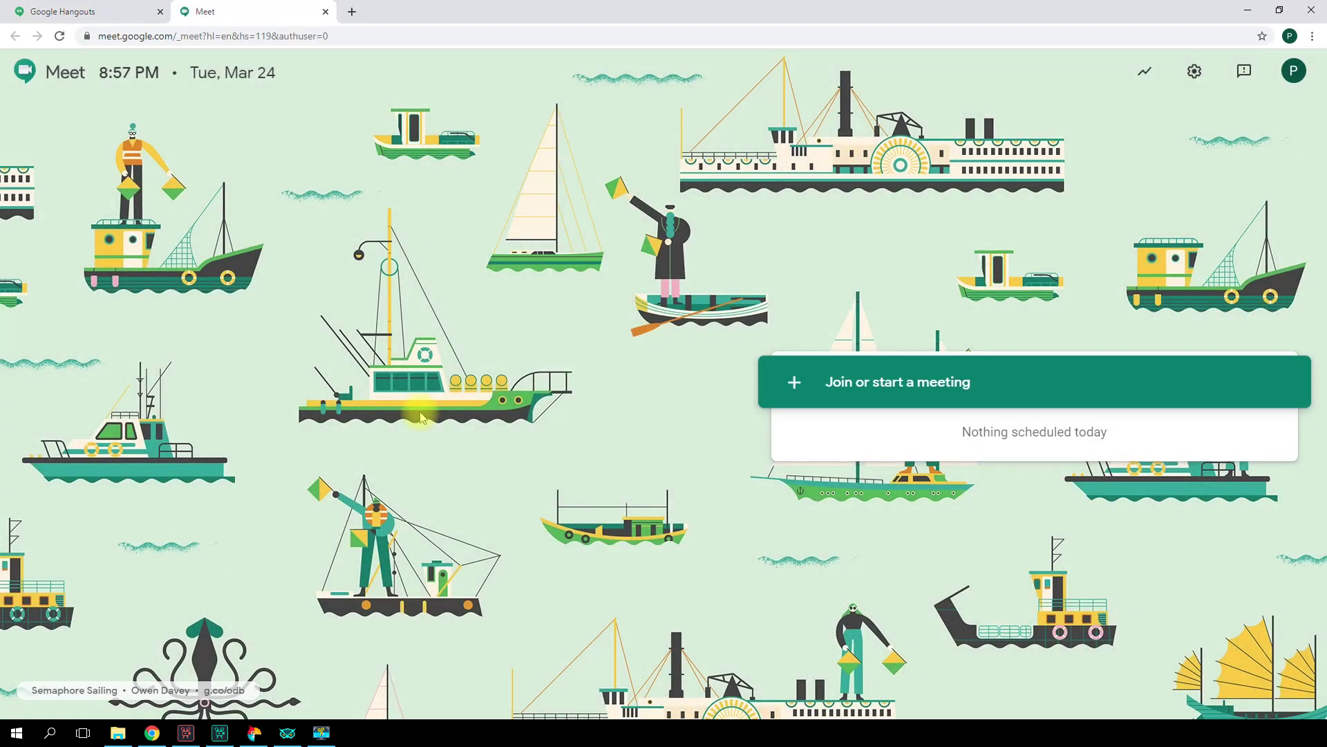
click(899, 385)
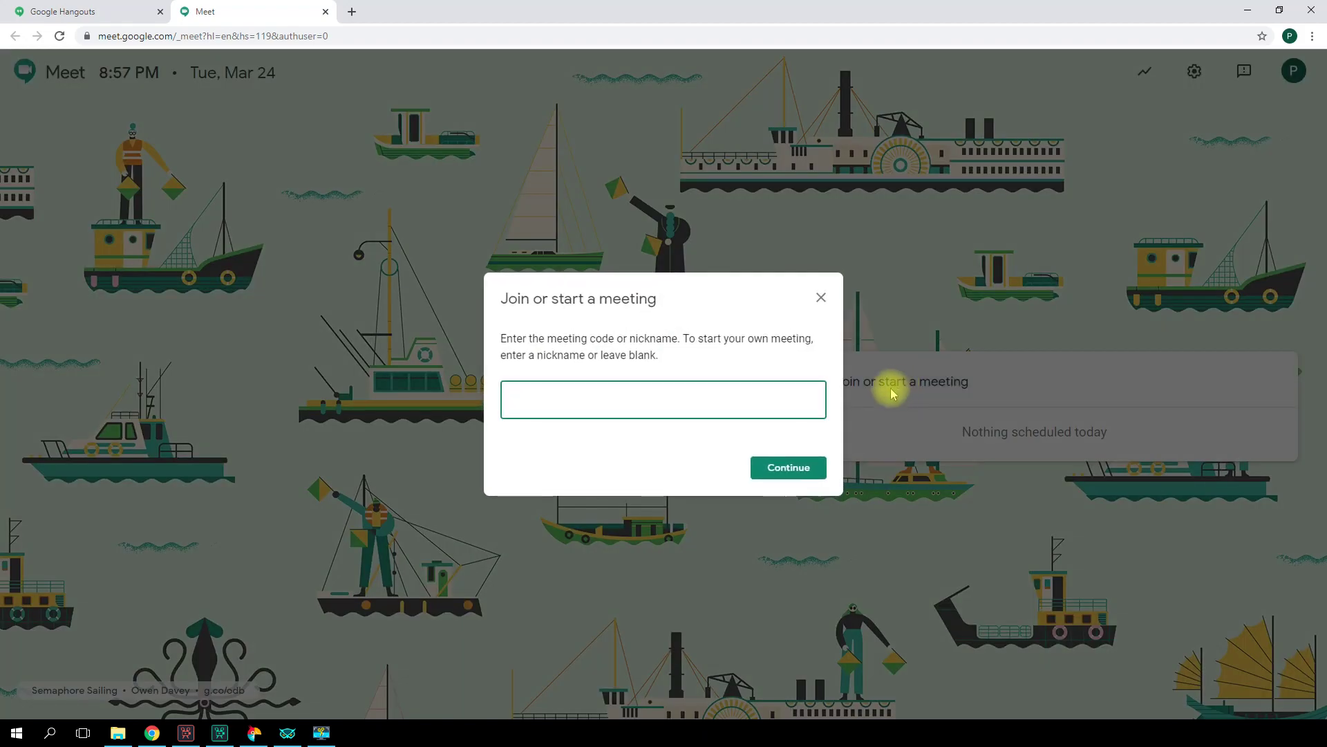
click(789, 468)
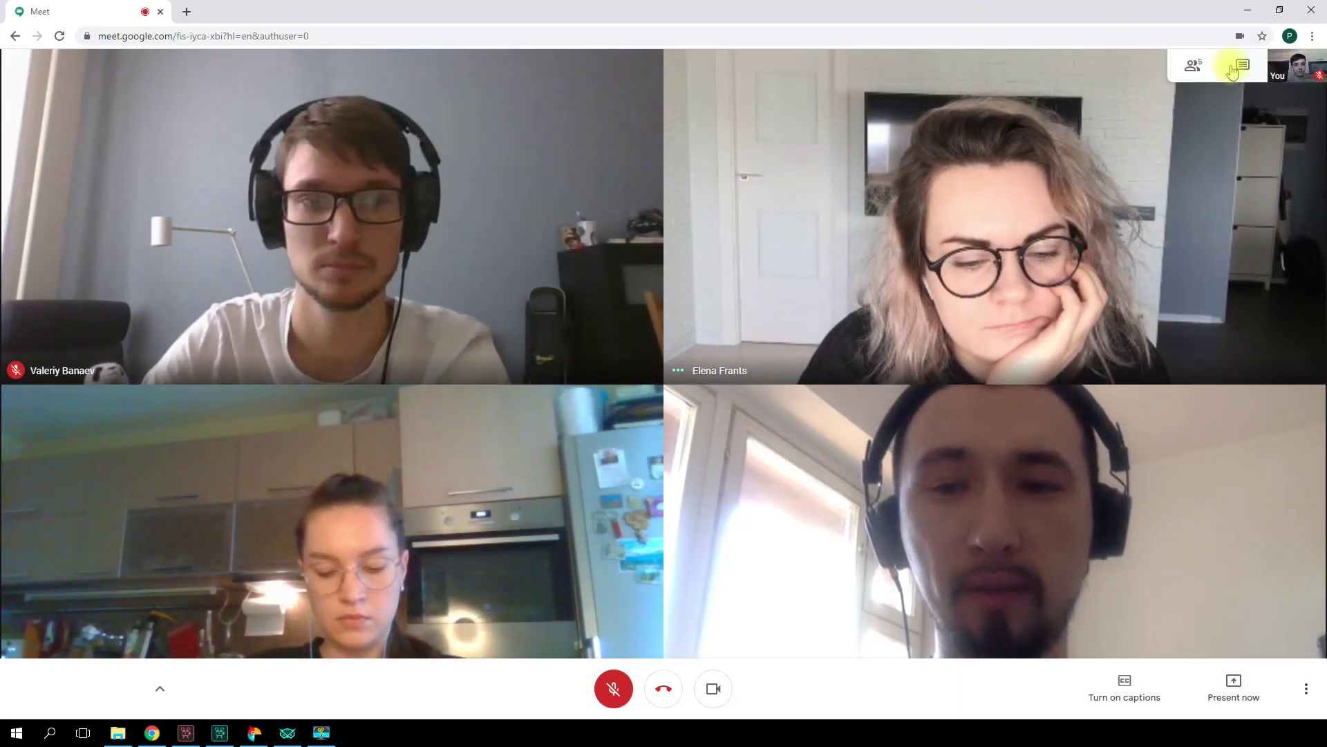
- Examine the Meet call's chat, presenting option and participant list
click(1231, 65)
click(1044, 168)
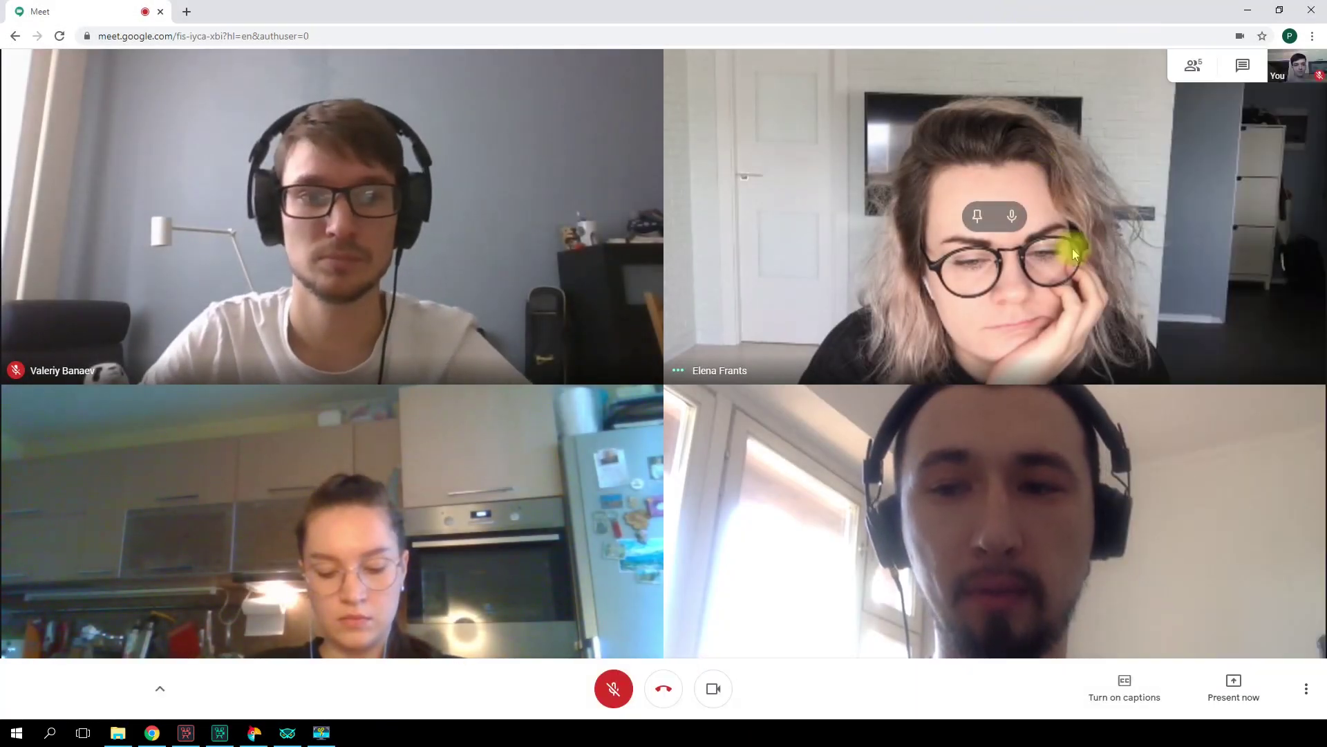
click(1233, 678)
click(1200, 60)
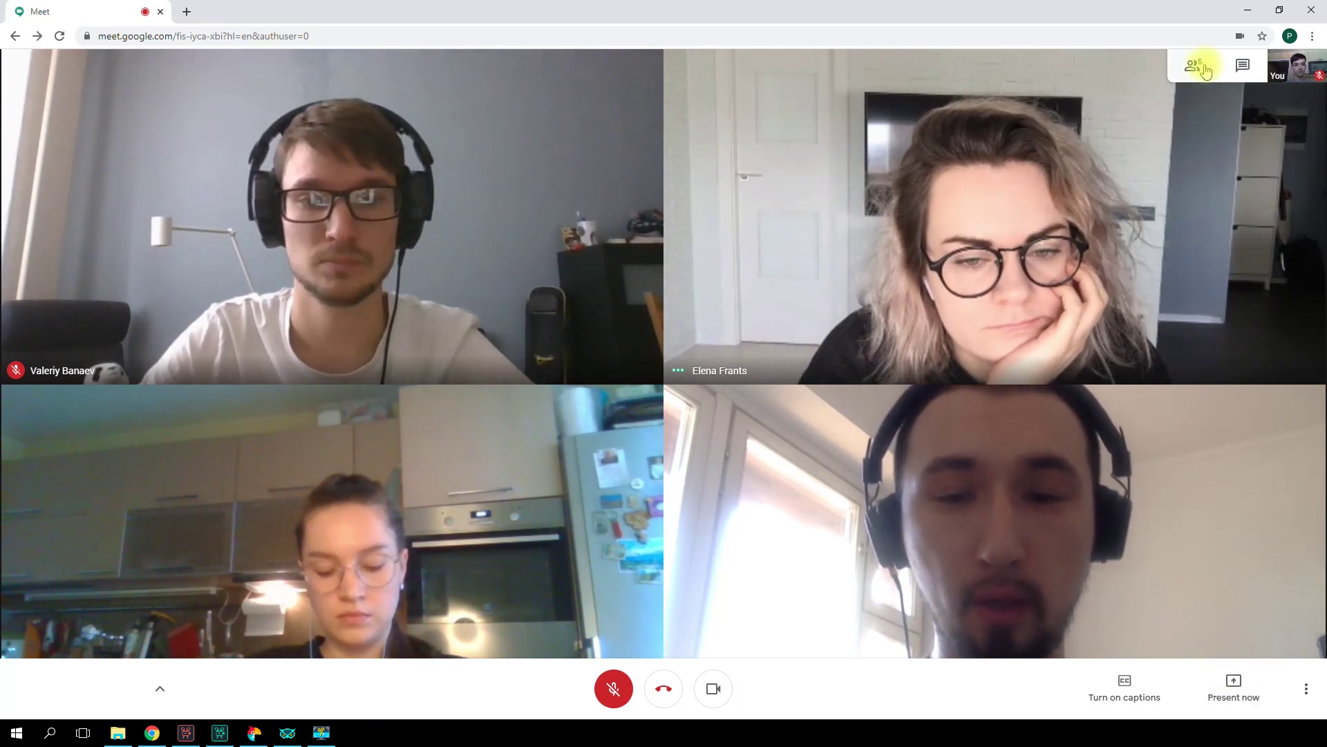
click(1200, 60)
click(1305, 181)
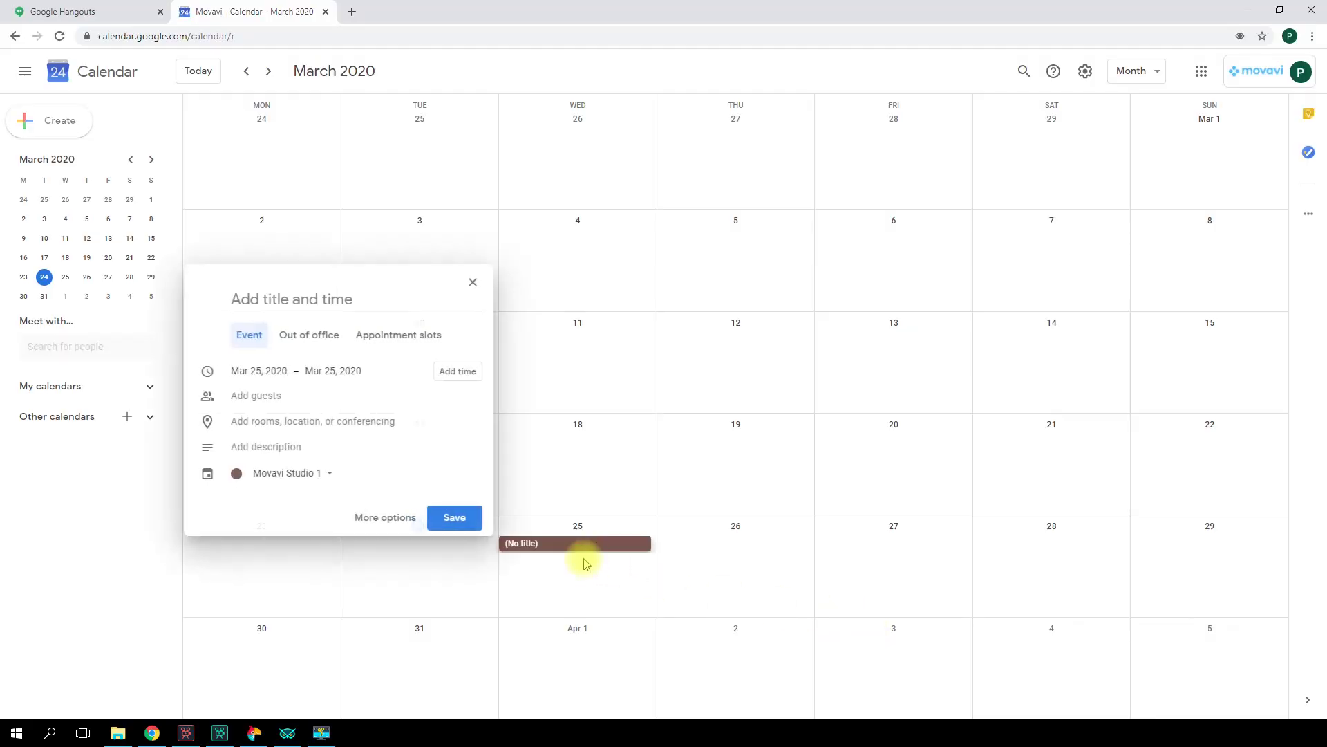
- Add conferencing to the new Google Calendar event on Mar 25, 2020
click(396, 424)
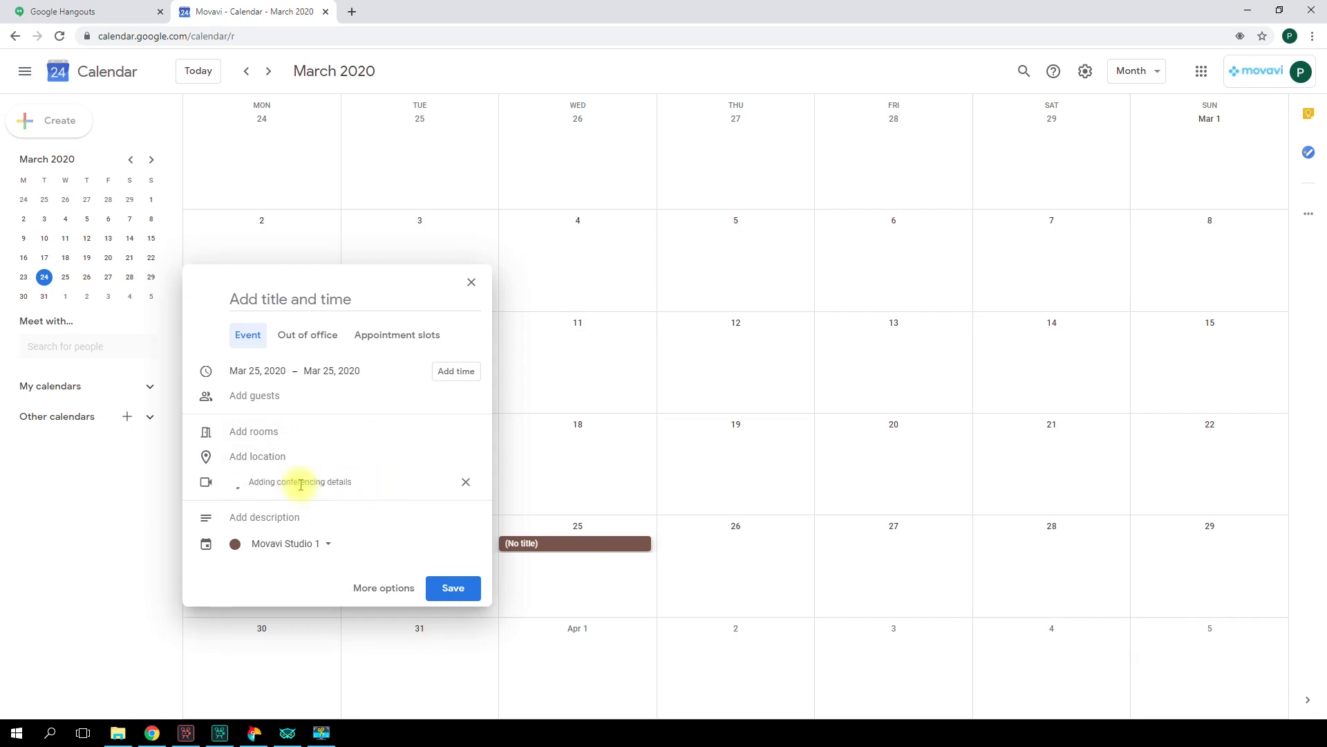
click(443, 492)
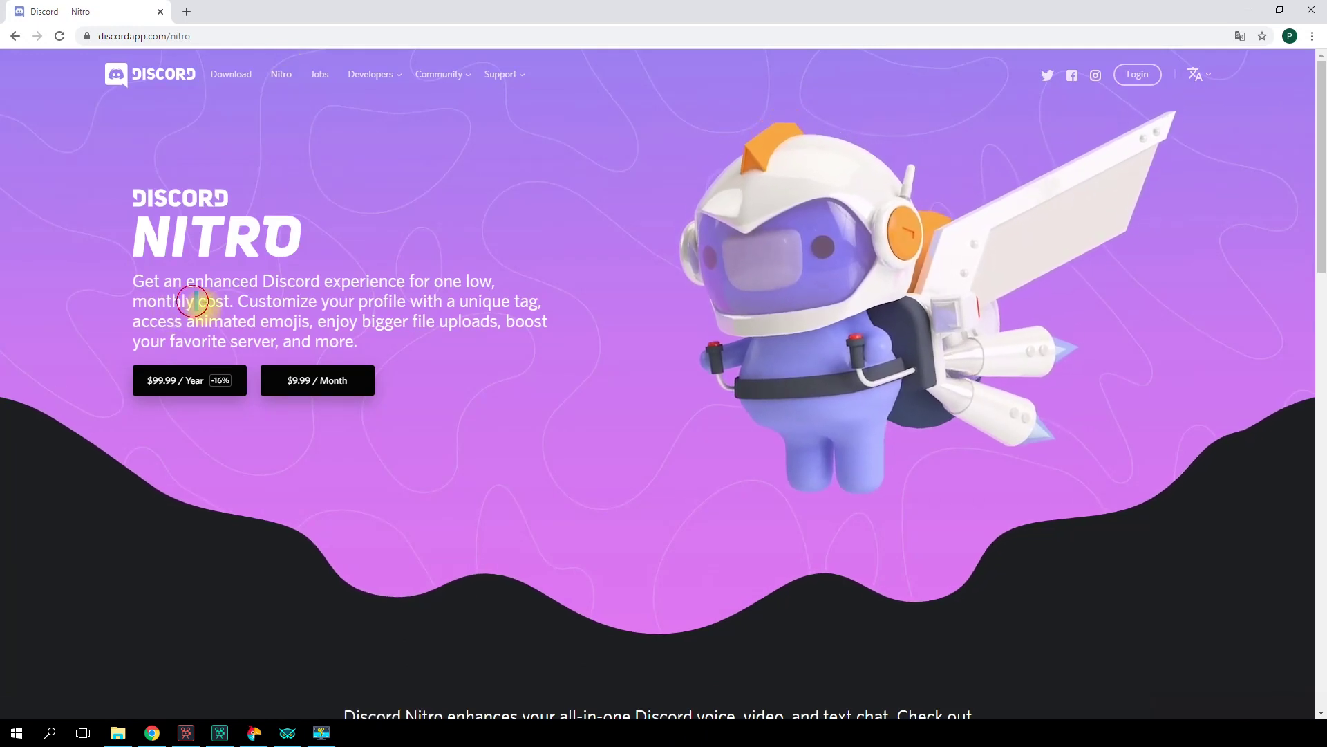
- Read the description of Discord Nitro's paid features, highlighting its text
drag(197, 302, 384, 354)
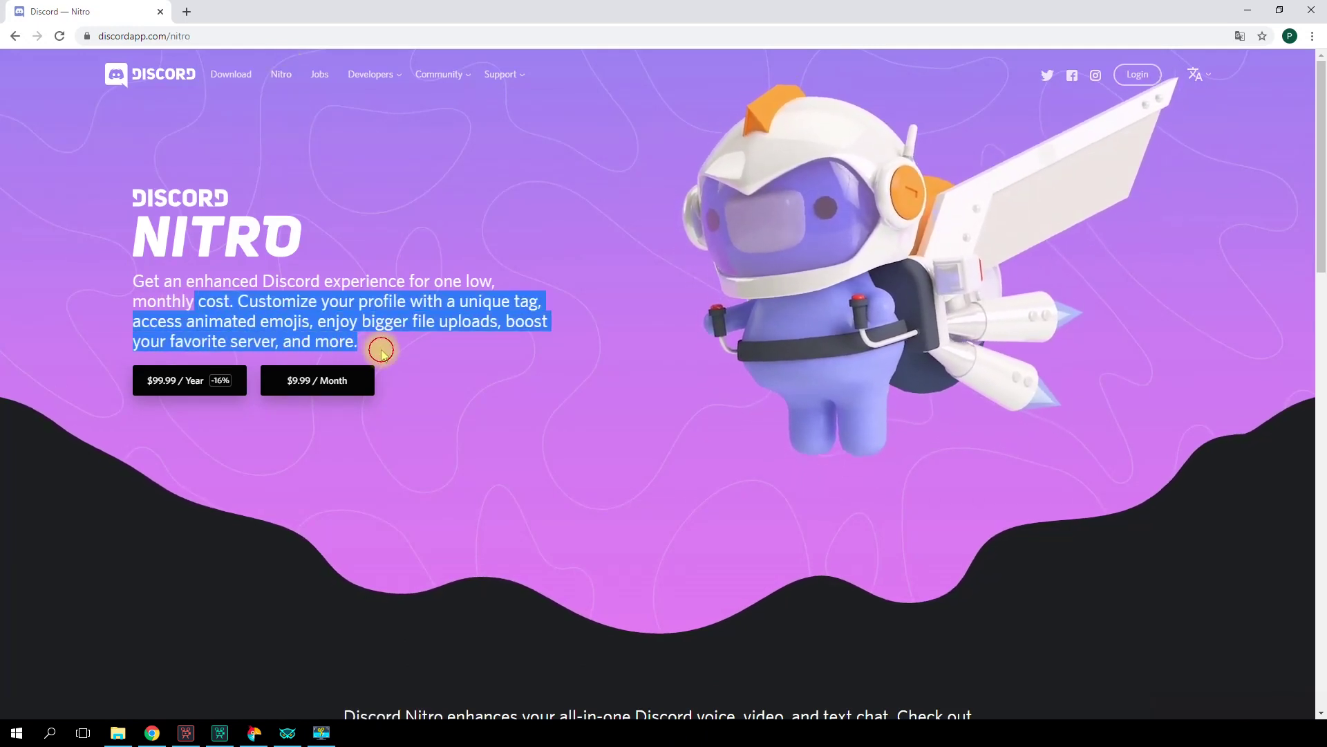
click(379, 346)
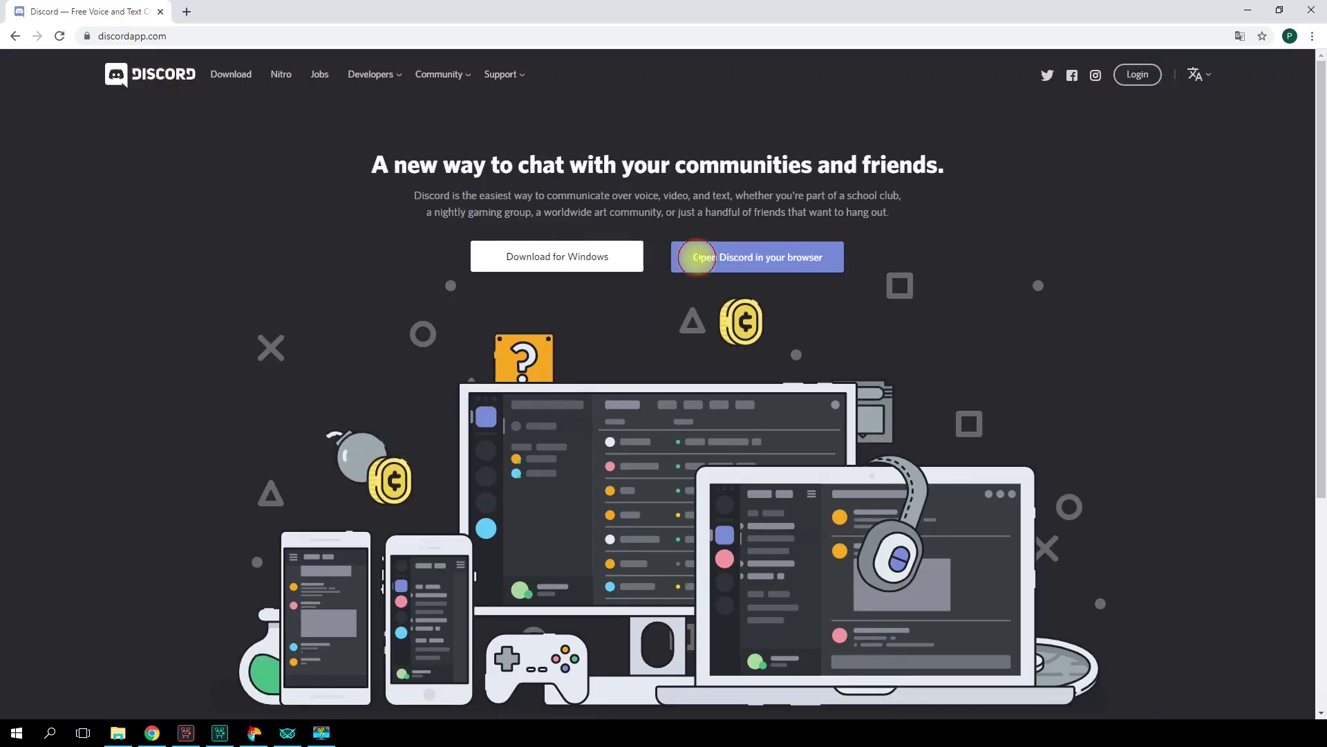
- Open Discord in the browser and submit a username
click(692, 256)
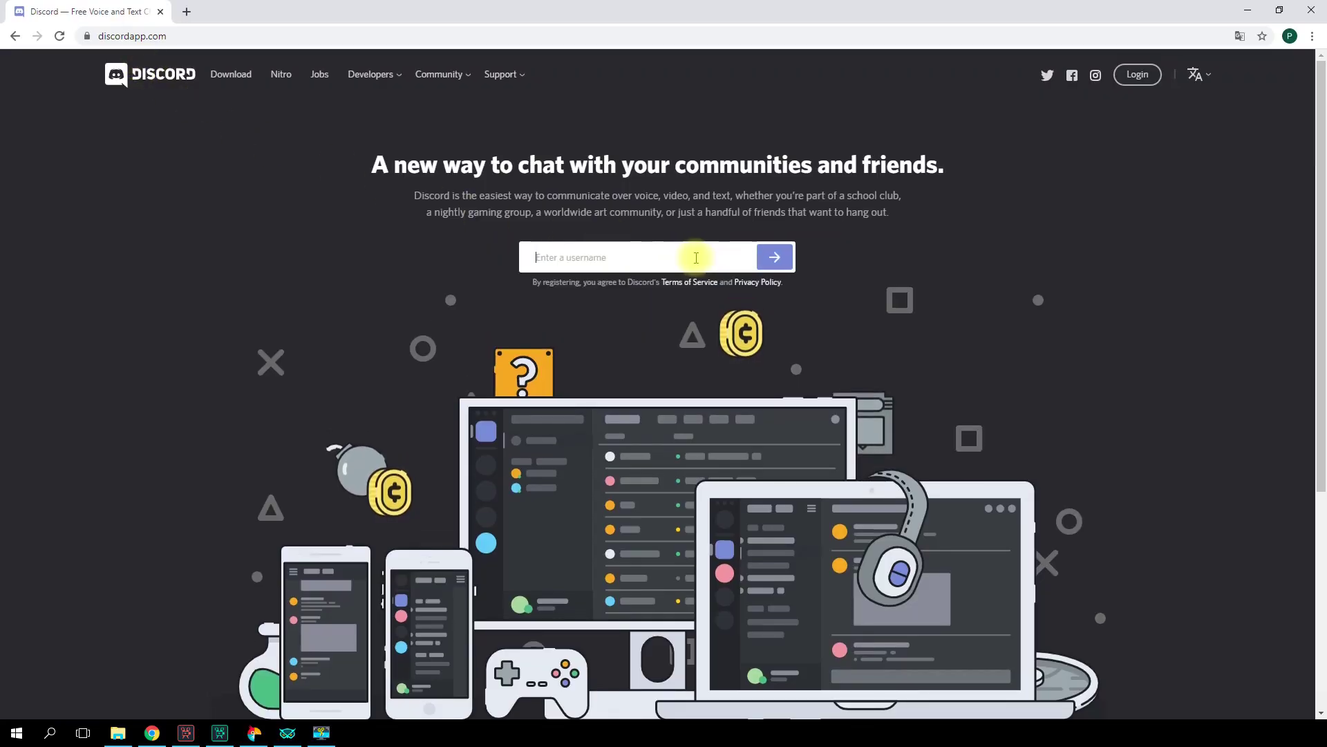
click(777, 262)
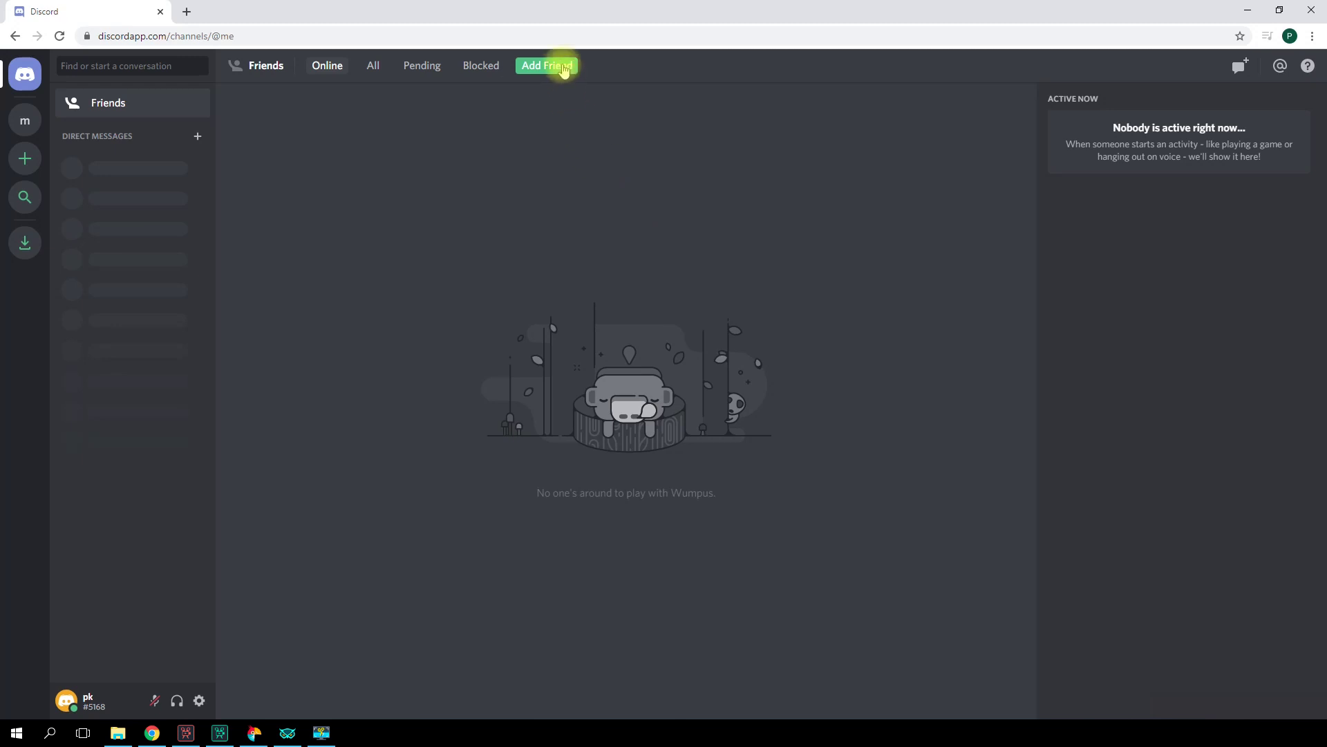
- Send friend requests to the call participants by entering their DiscordTags
click(563, 70)
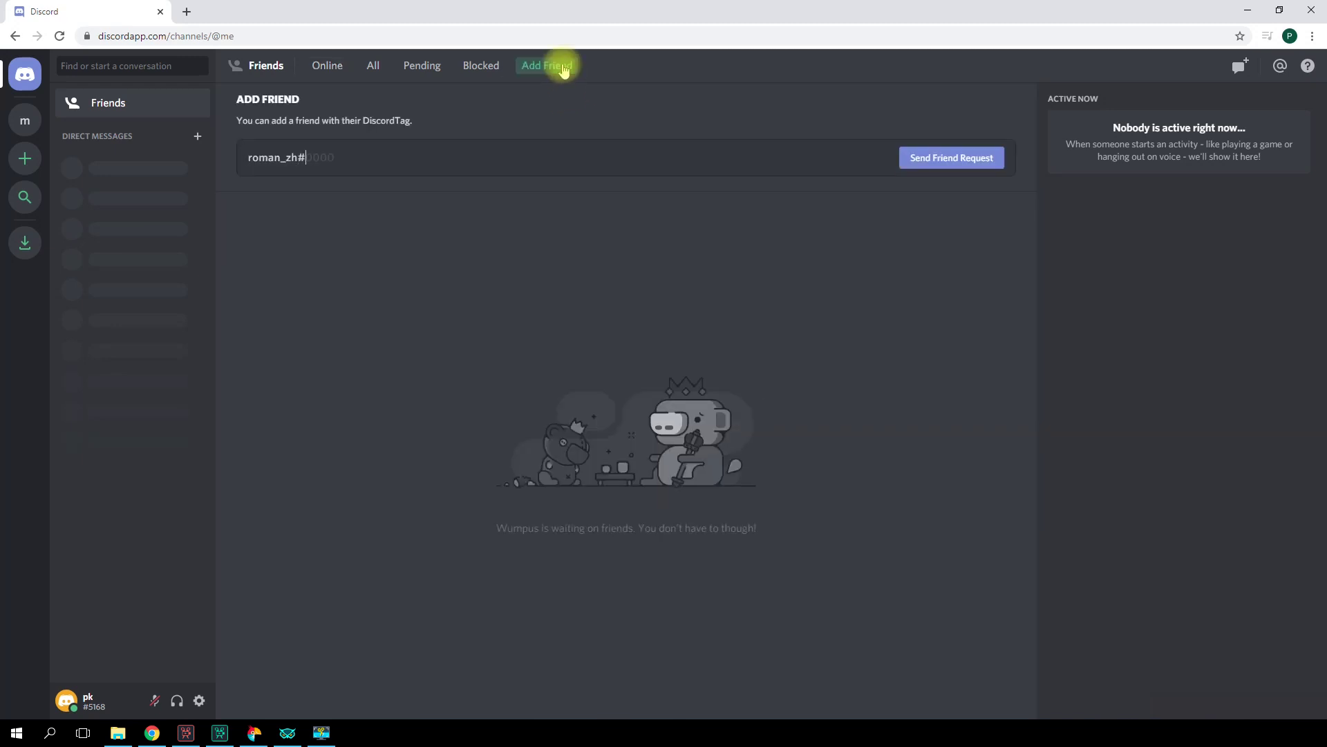
key(Return)
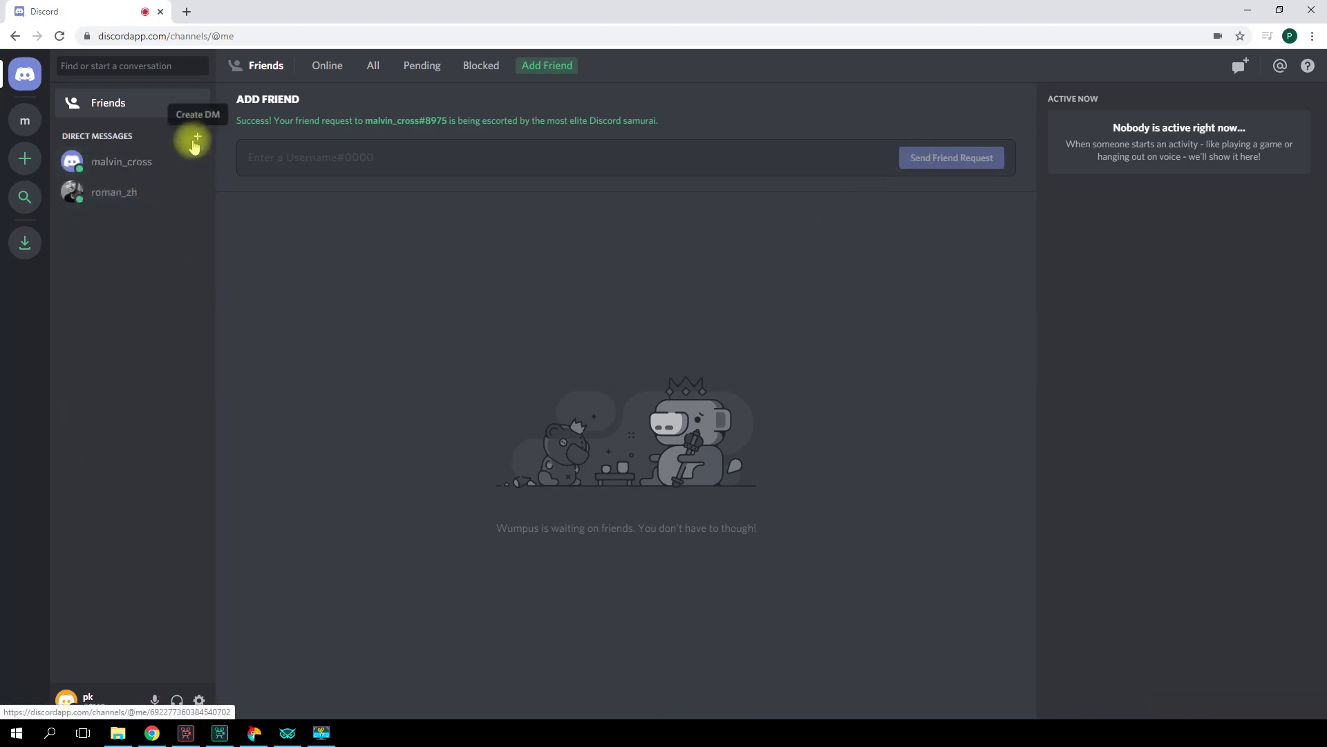
- Create a group DM with the two online friends and start a video call in it
click(198, 136)
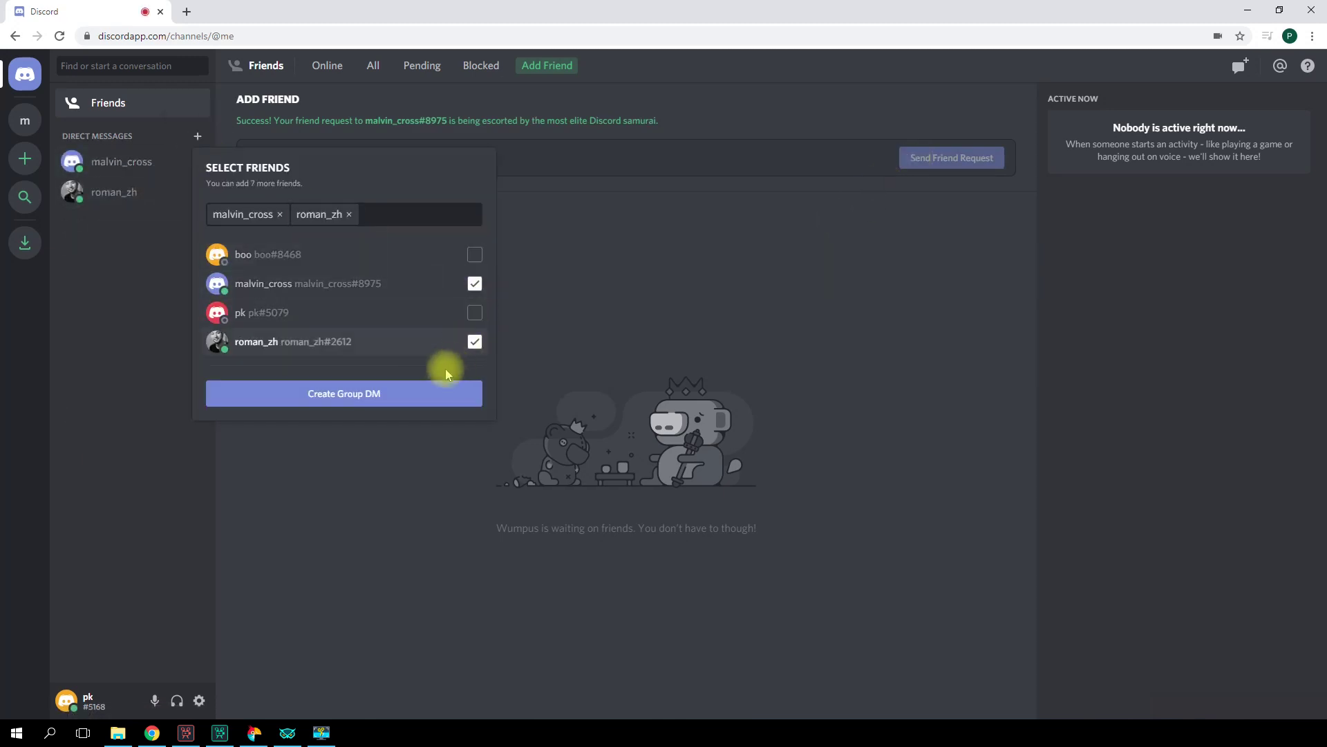
click(435, 391)
click(1057, 67)
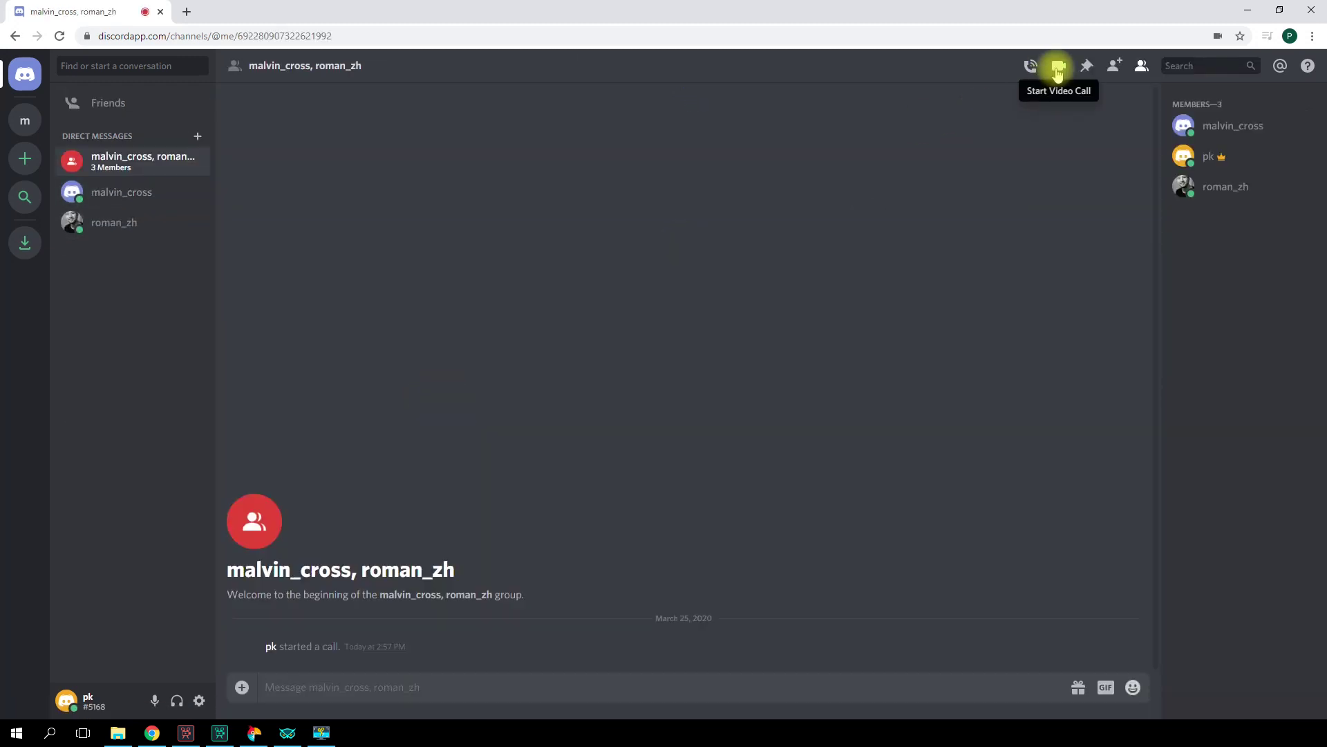
- Add the two remaining friends on the list to the group DM during the call
click(1112, 67)
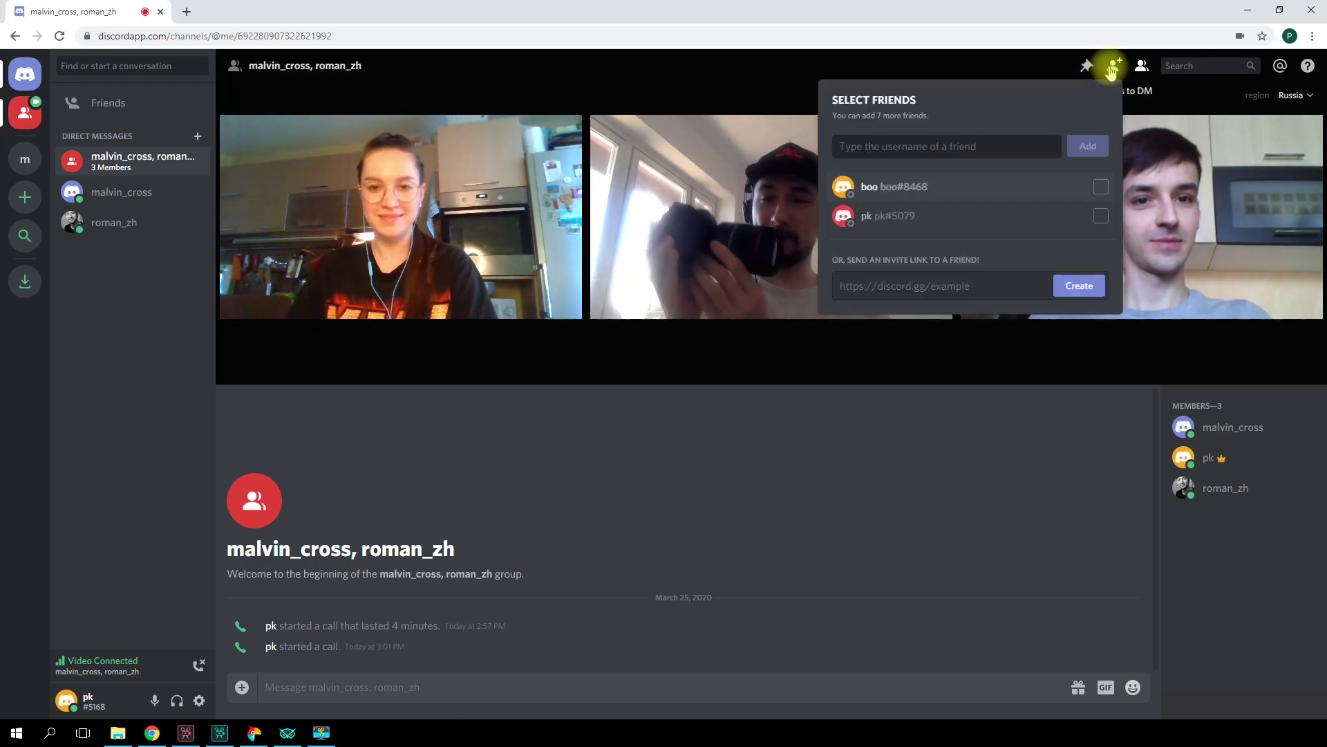
click(1100, 186)
click(1100, 216)
click(1088, 145)
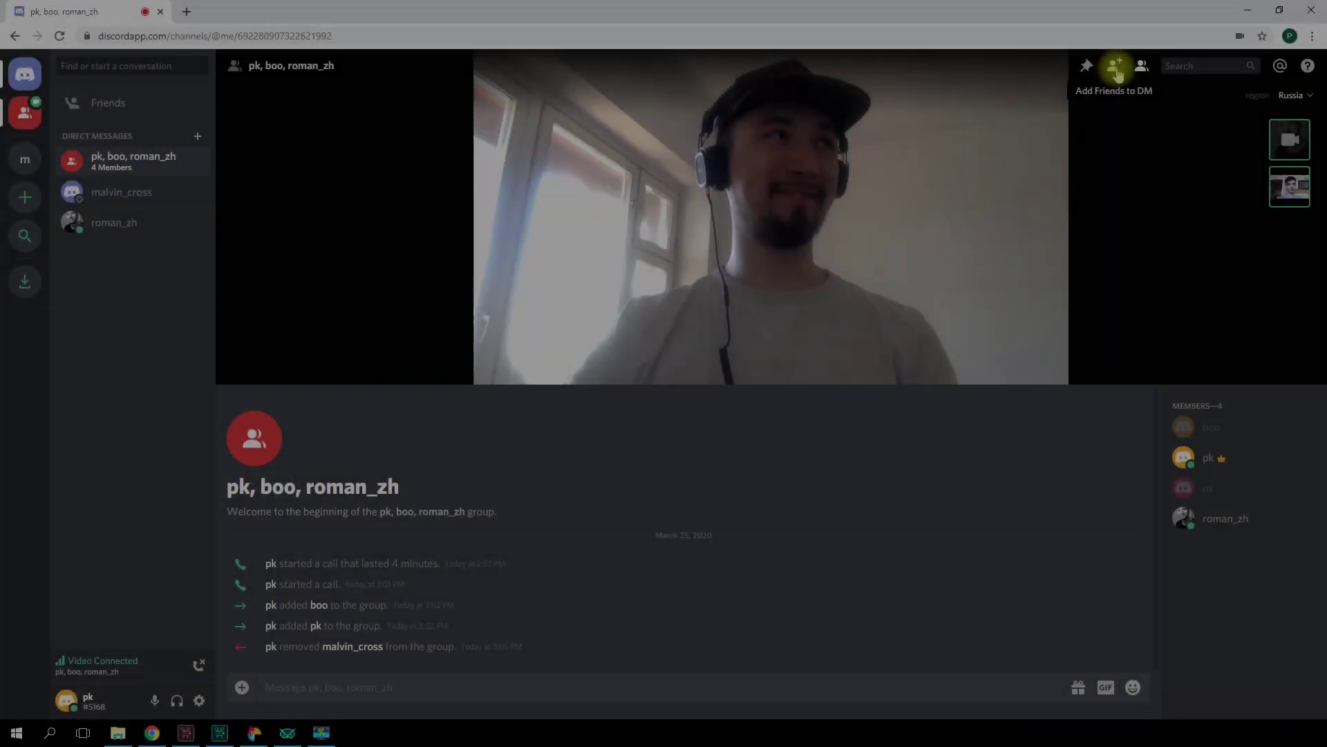
- Create and copy an invite link for adding another friend to the group call
click(1115, 66)
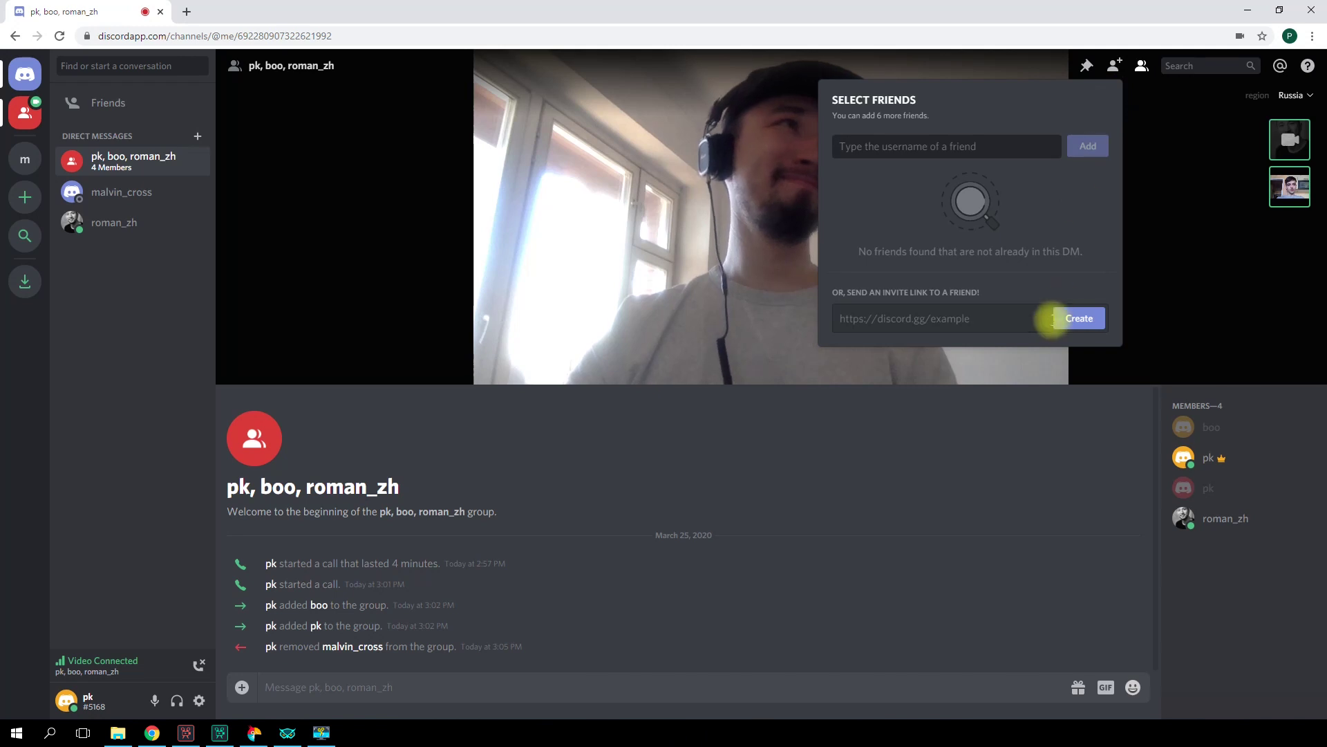
click(1070, 318)
click(1071, 316)
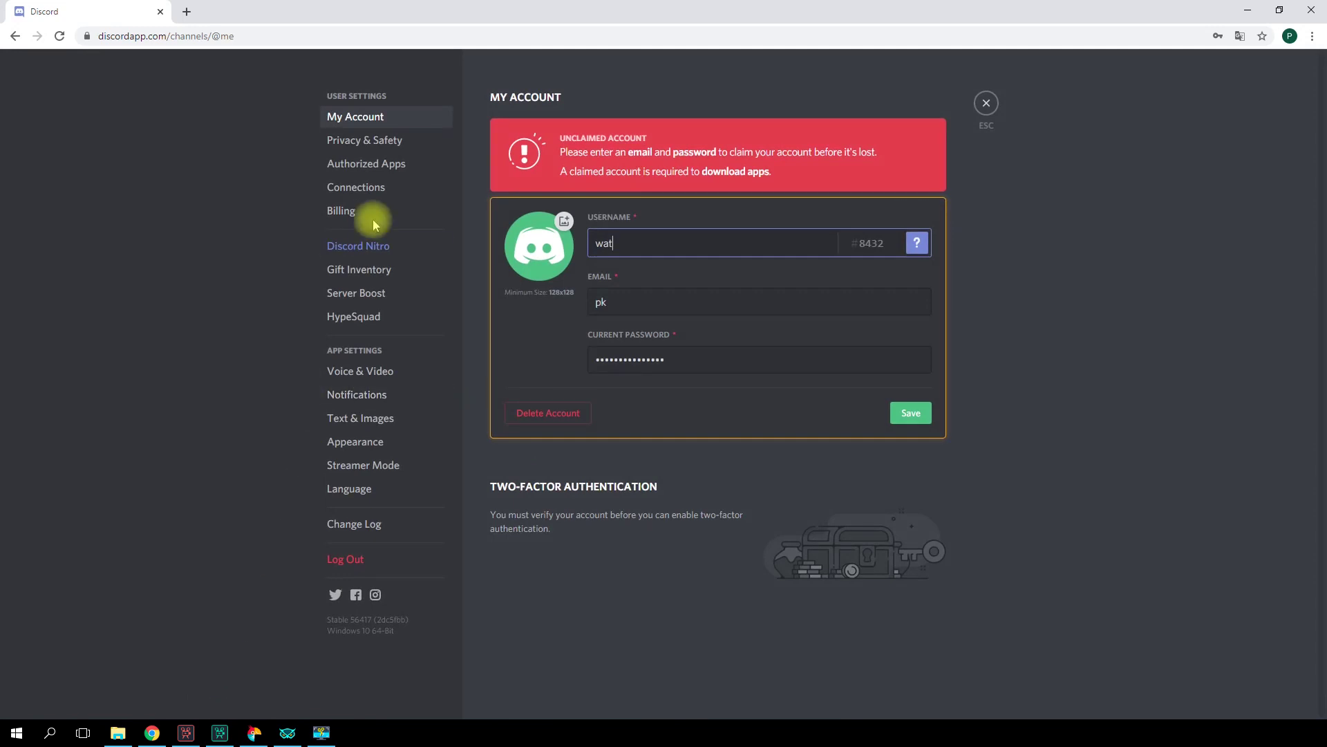
- Look through the Privacy & Safety, Authorized Apps, Voice & Video, Notifications and Discord Nitro pages of the user settings
click(374, 142)
click(374, 166)
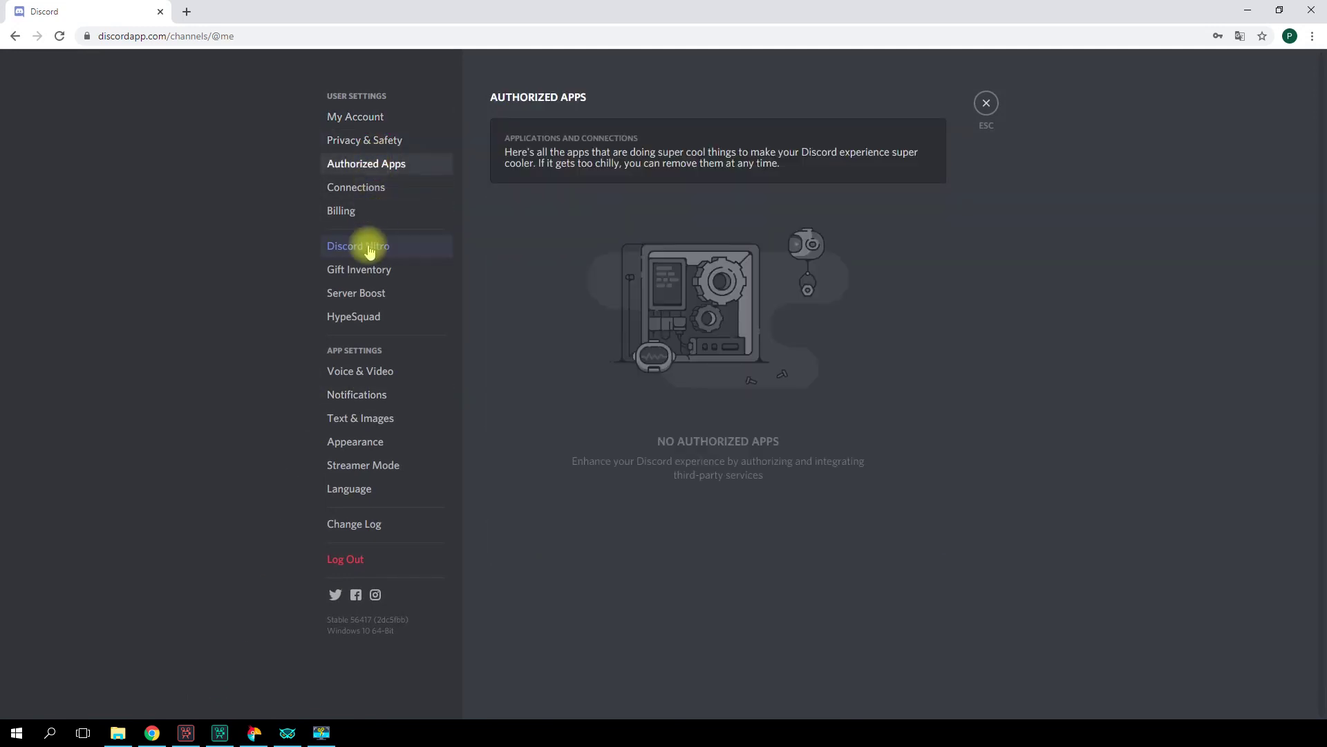
click(361, 373)
click(361, 396)
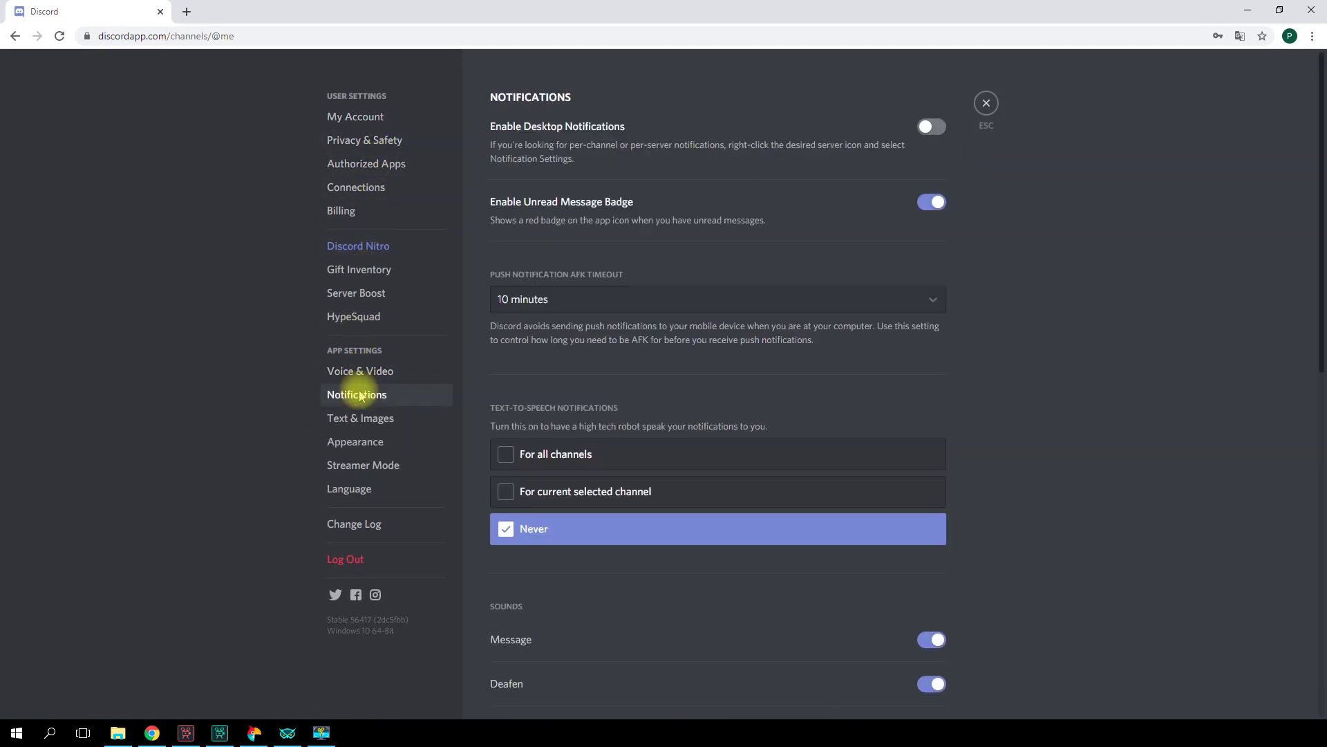
click(346, 242)
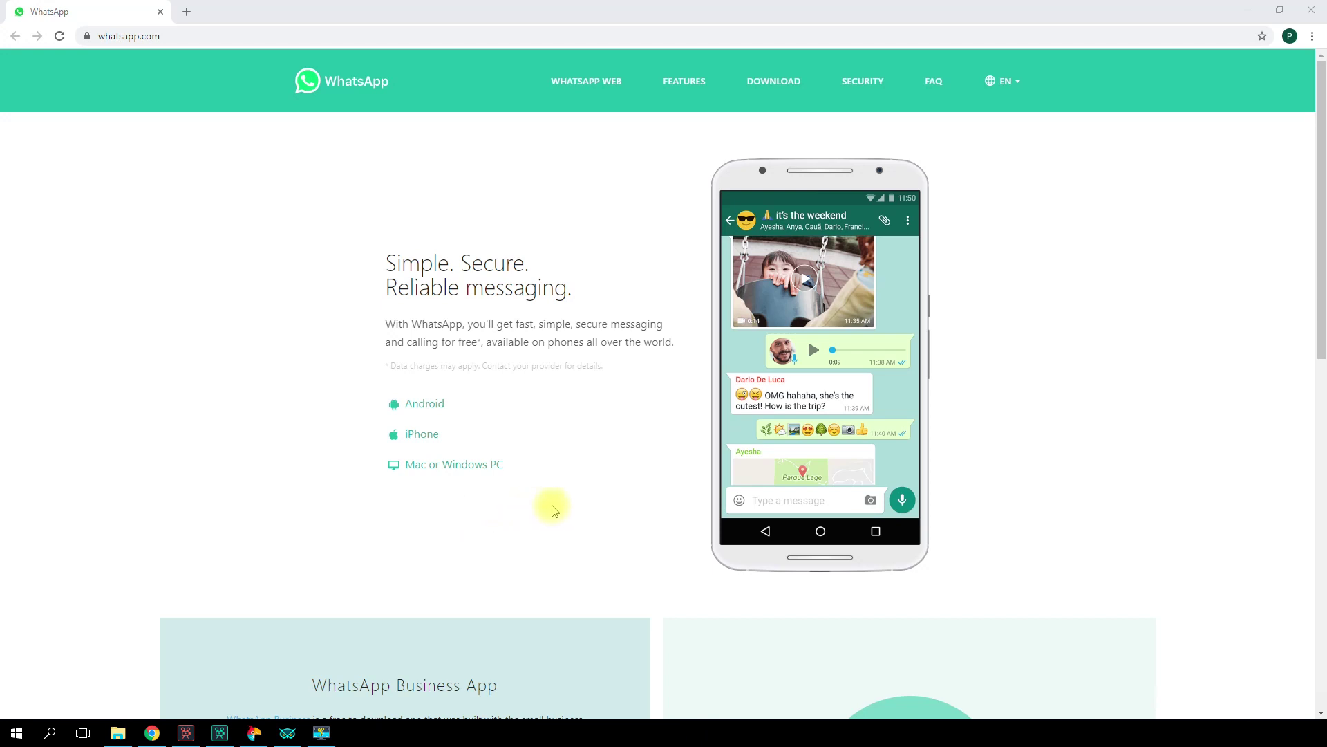
- Open WhatsApp Web from the WhatsApp website to see how to use it on a computer
click(568, 83)
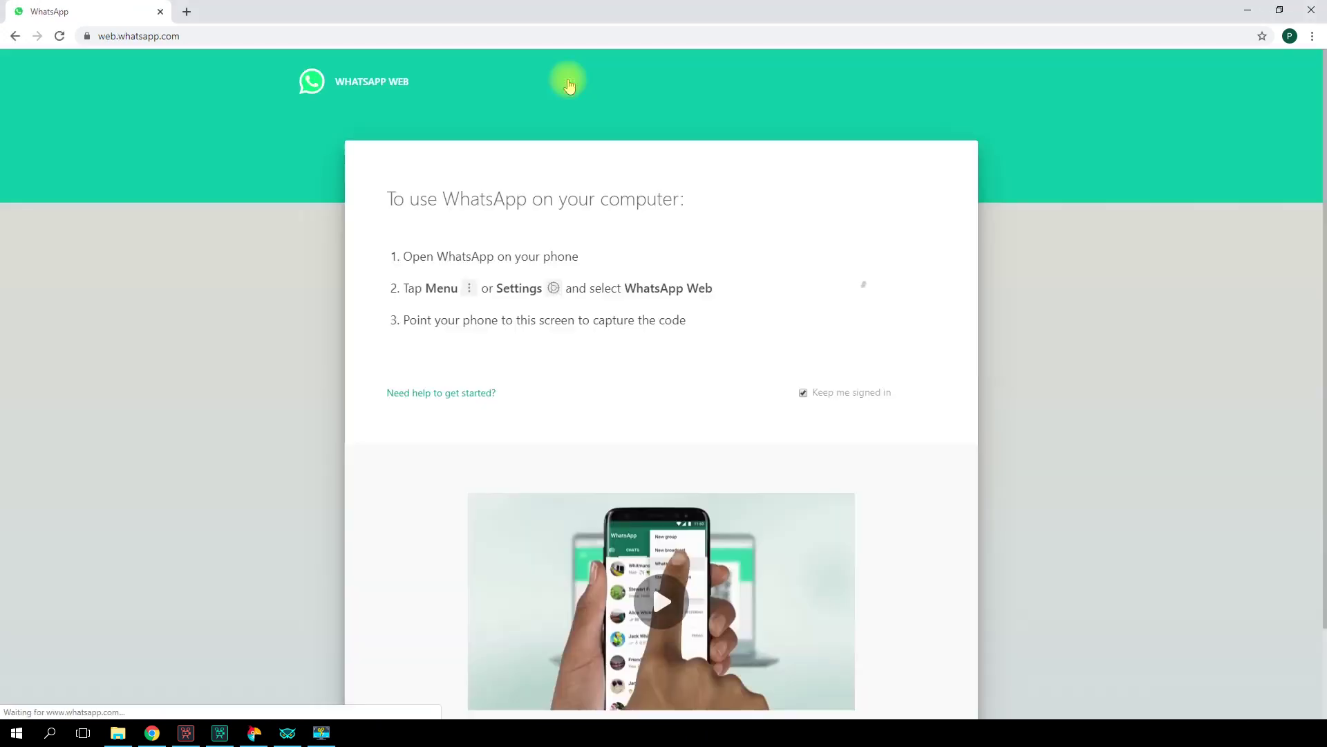